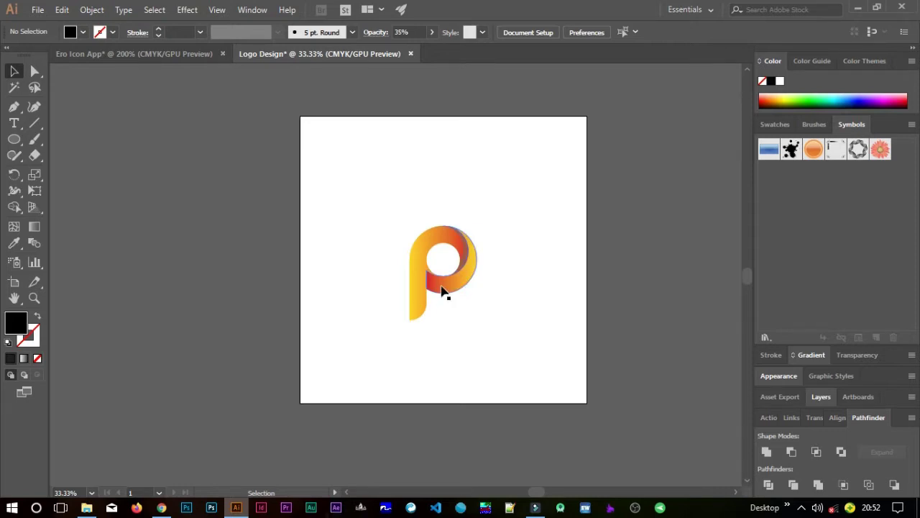
scroll(443, 292, up, 3)
scroll(446, 270, down, 1)
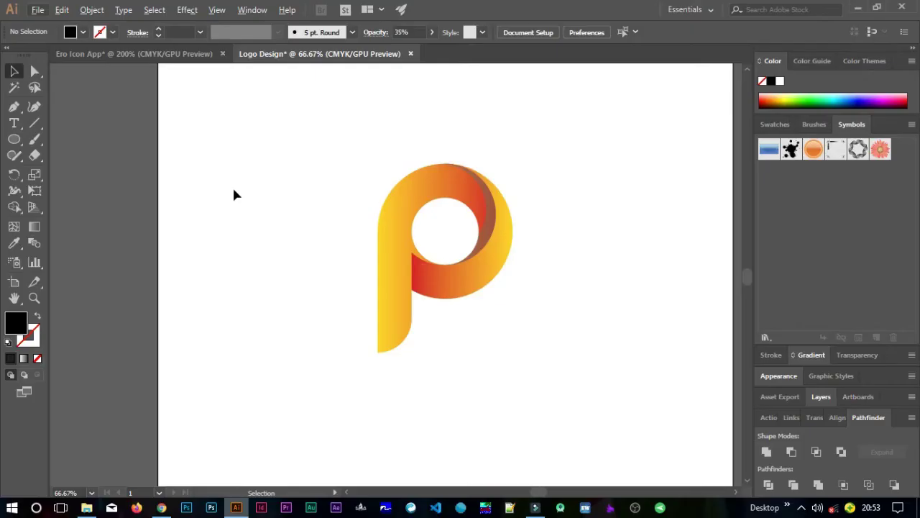
Create a new CMYK document named "Logo Design 1" with a single 1280 × 1280 px artboard.
click(38, 10)
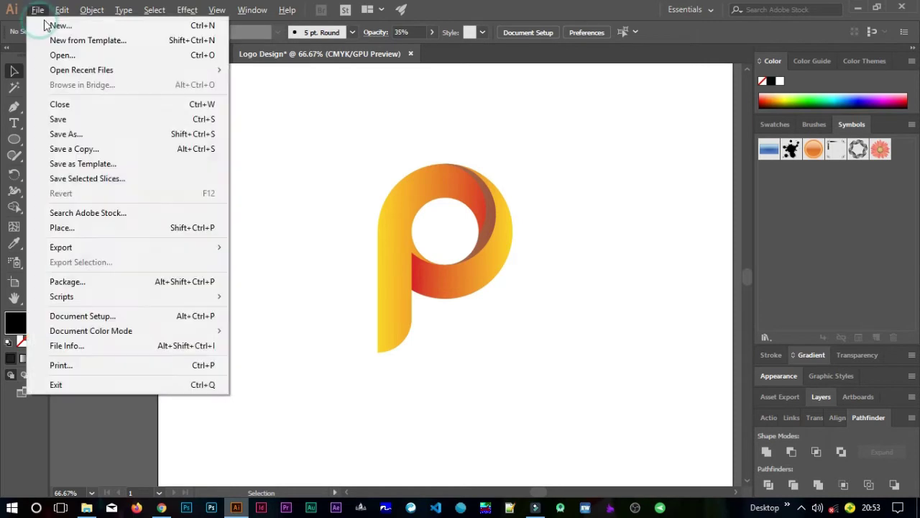
click(90, 27)
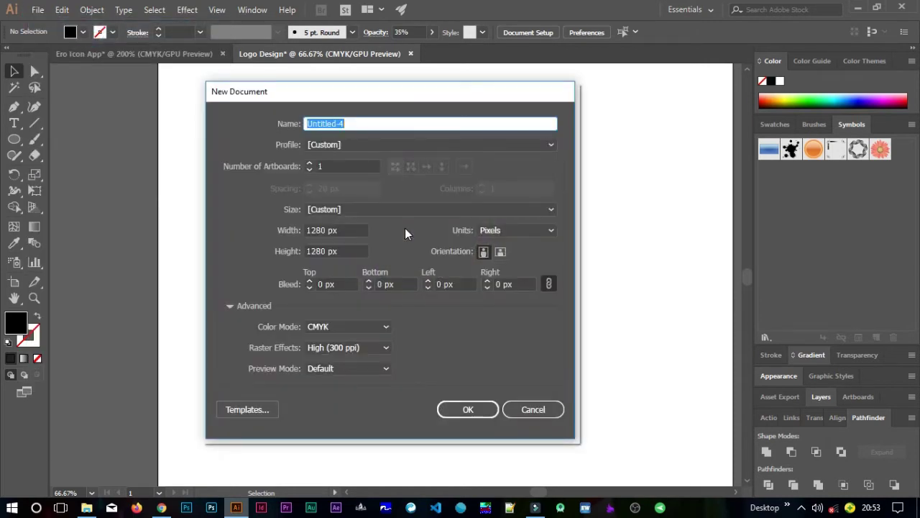
text(Logo Design 1)
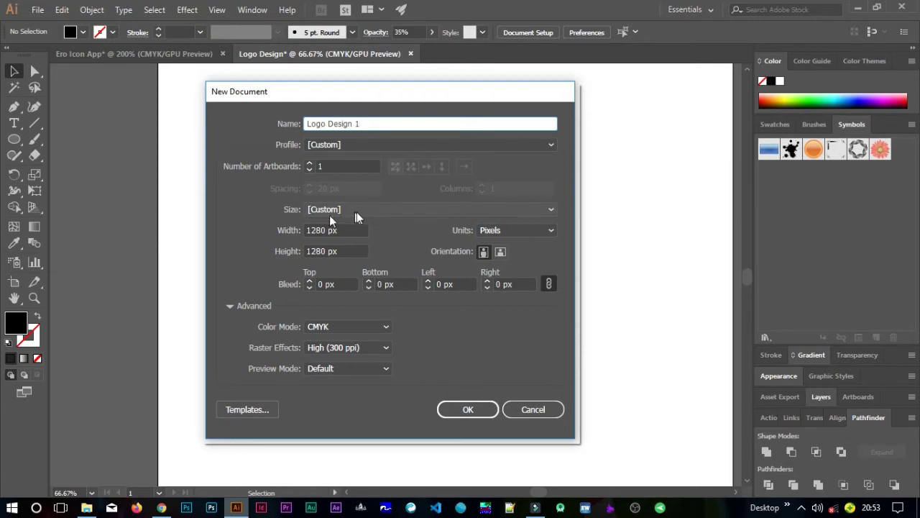
click(349, 230)
click(349, 231)
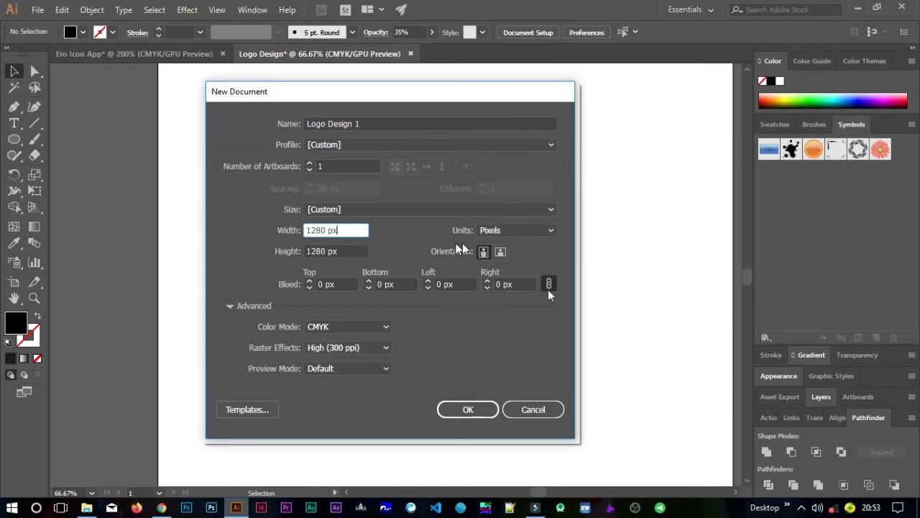
click(468, 408)
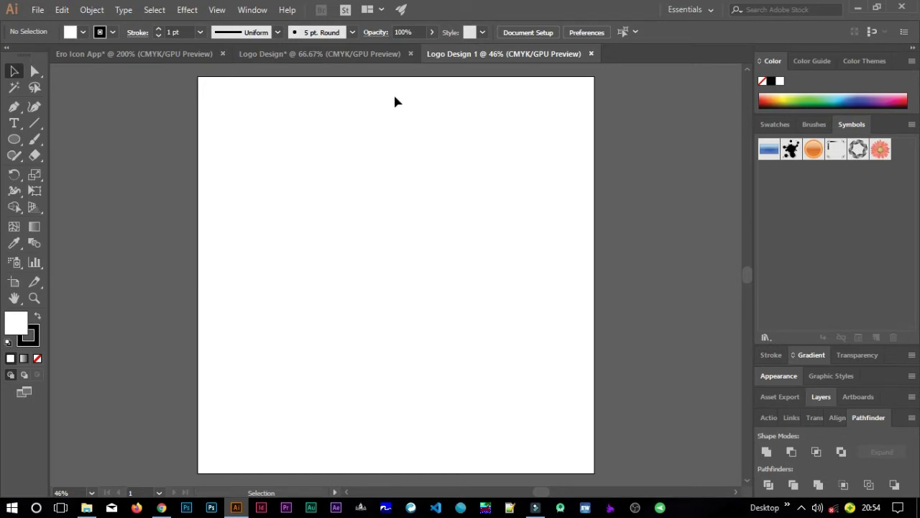
click(217, 10)
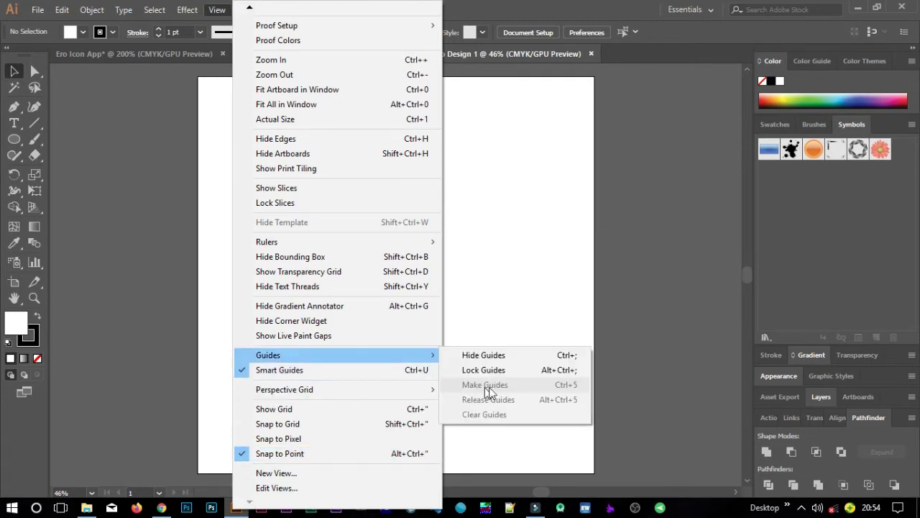
click(531, 267)
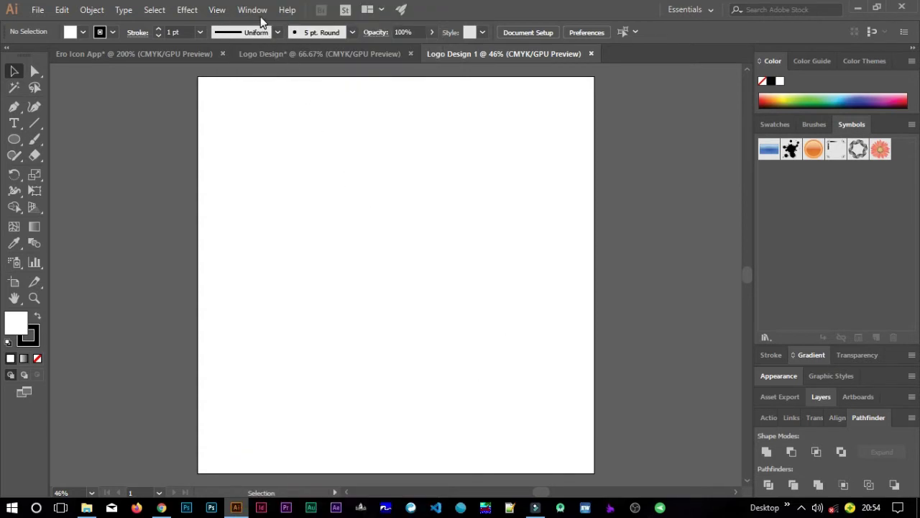
click(254, 11)
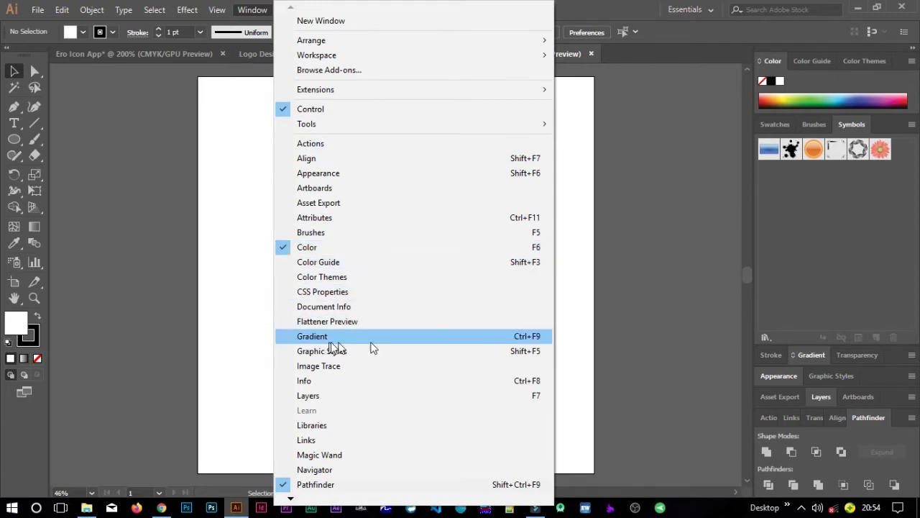
click(825, 421)
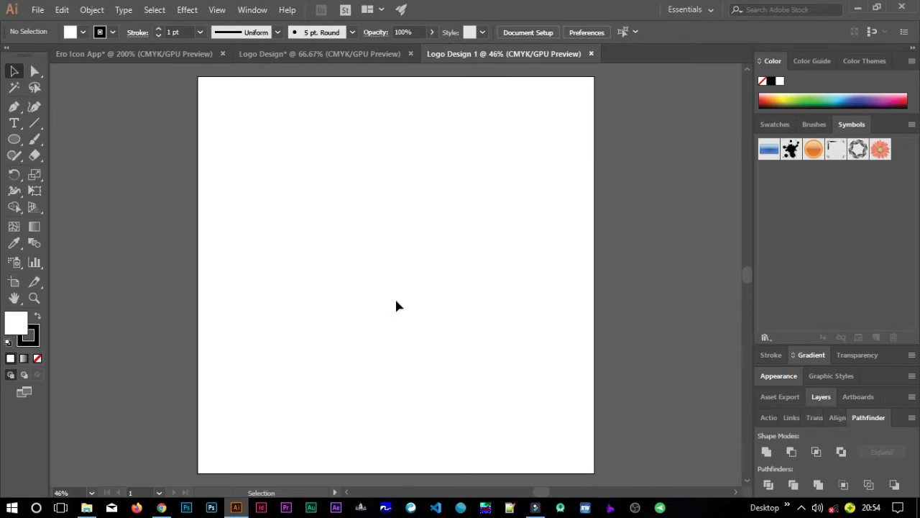
Draw a circle about 678 px in diameter near the middle of the artboard with the Ellipse tool.
scroll(396, 301, down, 2)
scroll(396, 301, up, 2)
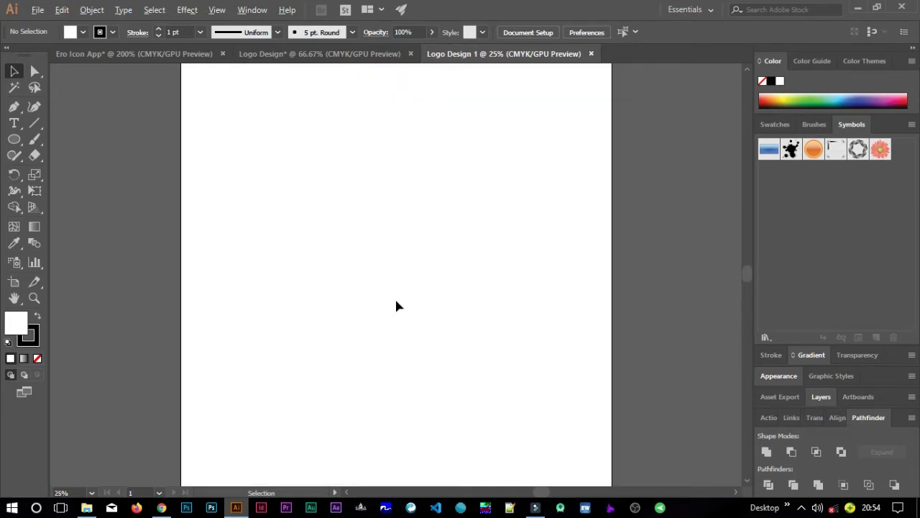
scroll(397, 302, down, 1)
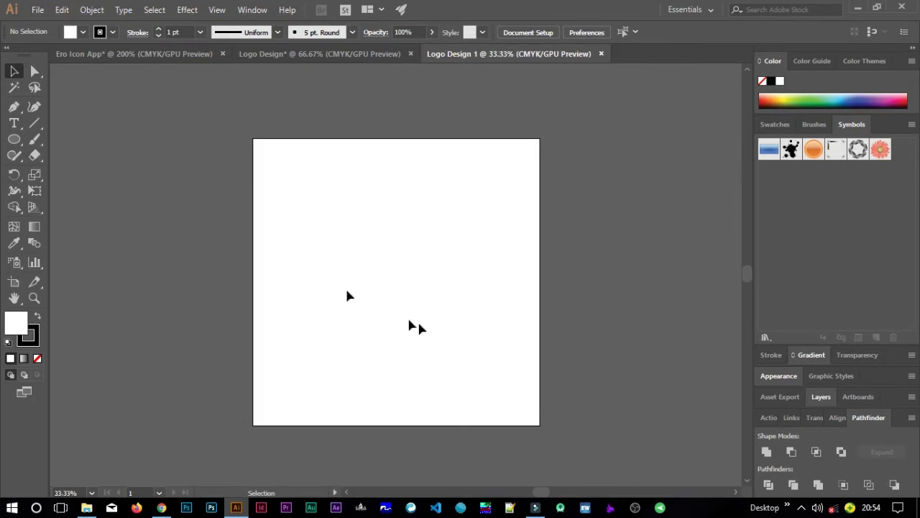
click(14, 141)
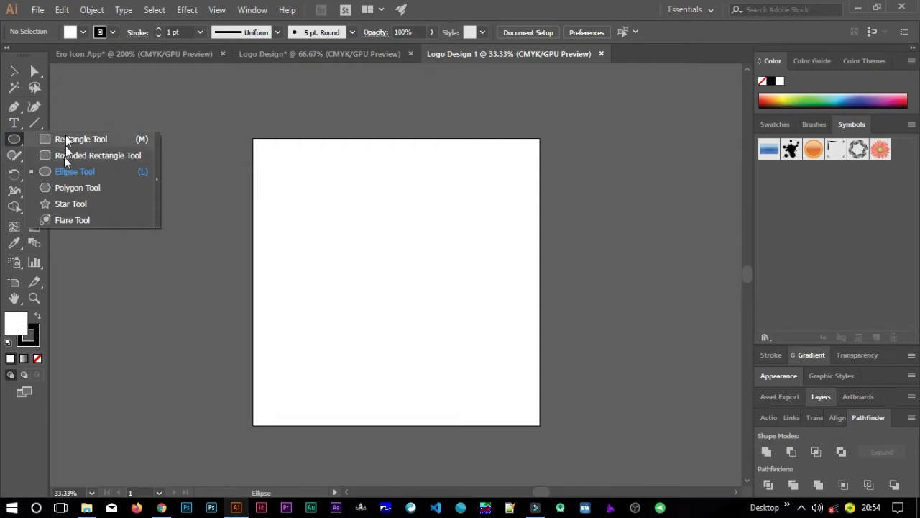
click(78, 174)
click(309, 212)
drag(424, 316, 462, 348)
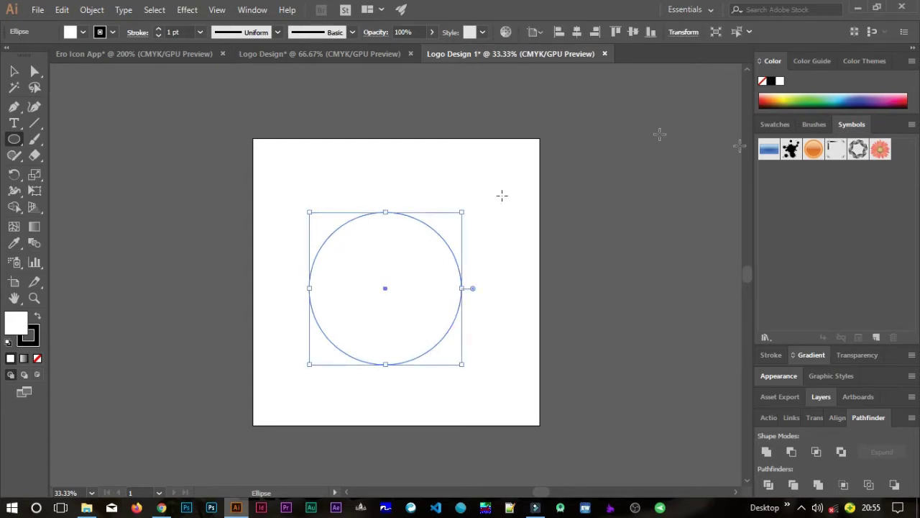
Fill the circle with black and remove its stroke.
click(771, 82)
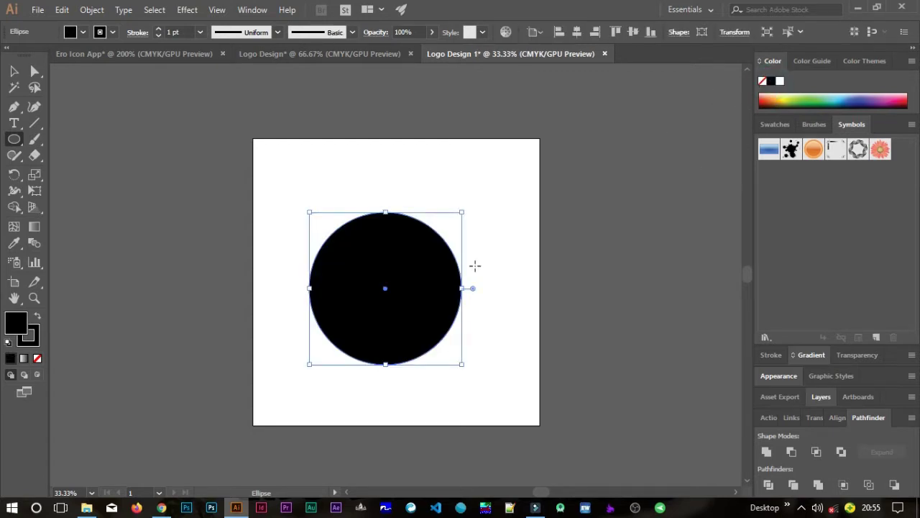
click(113, 33)
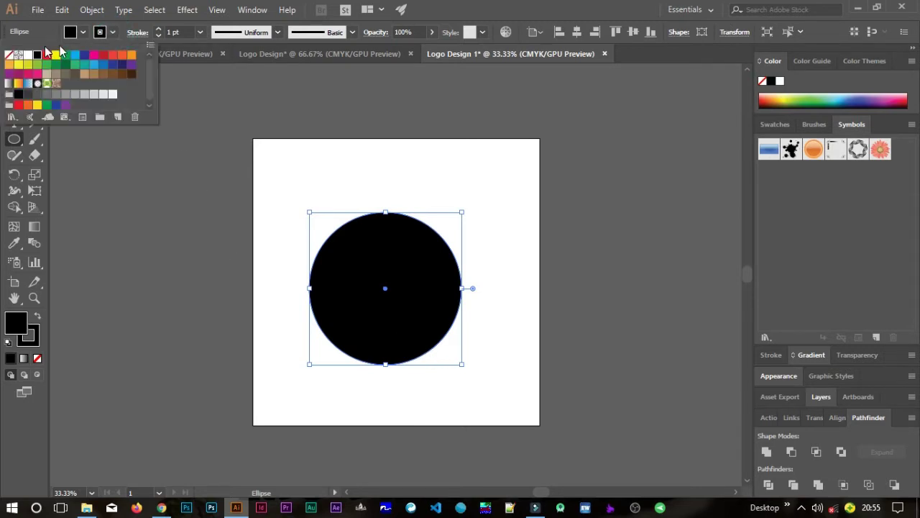
click(11, 56)
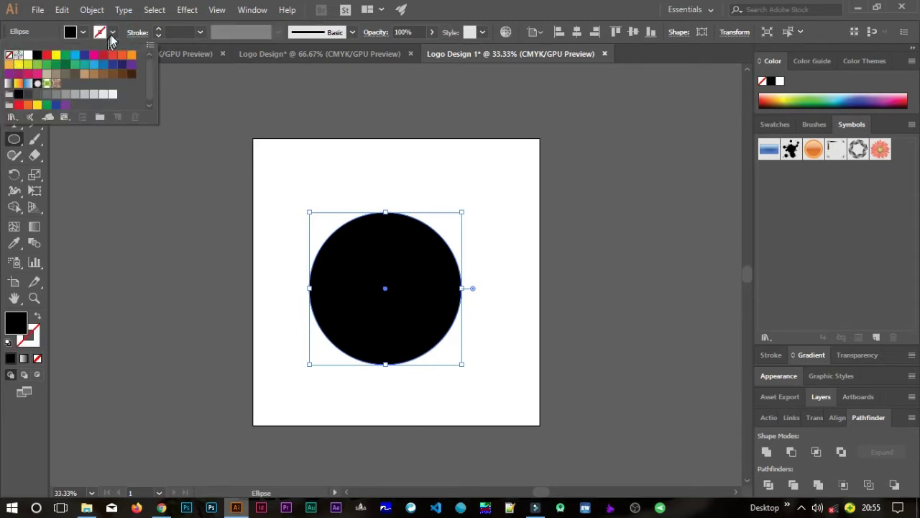
click(113, 32)
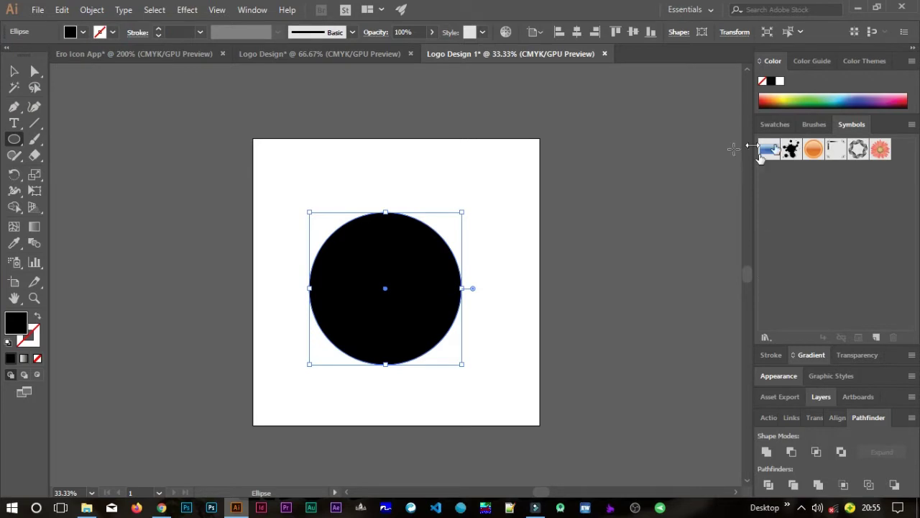
Set the circle's width and height to 400 px each.
click(737, 33)
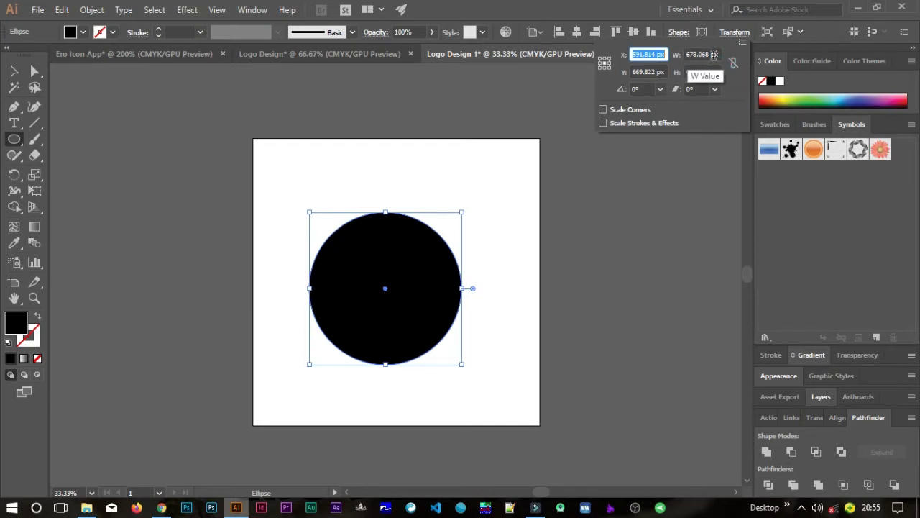
drag(721, 55, 682, 56)
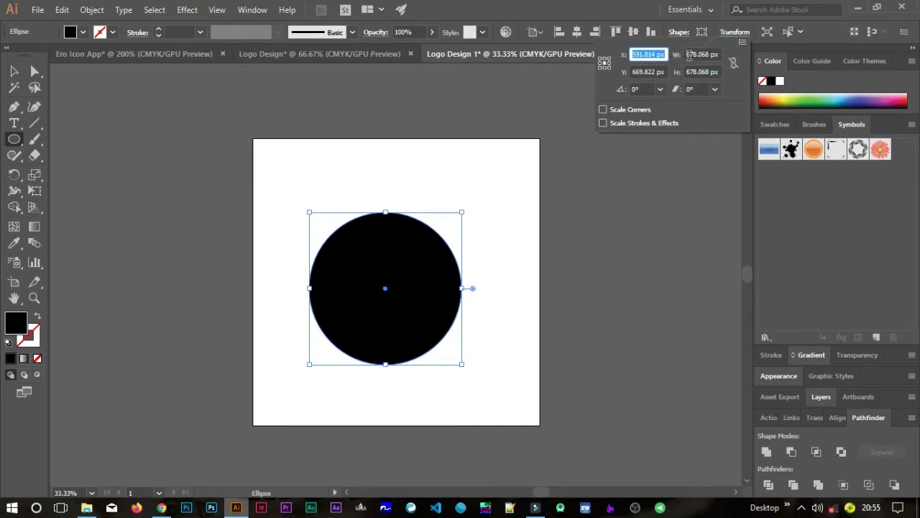
click(707, 56)
text(A)
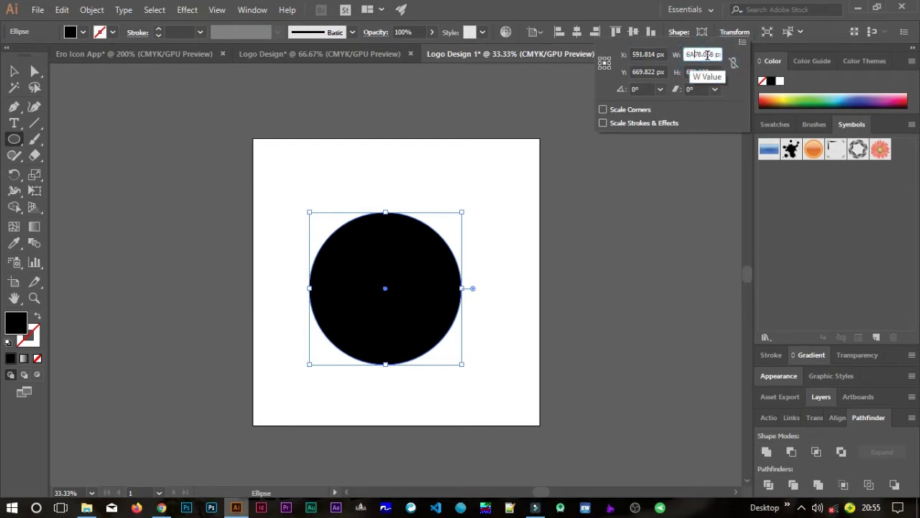
key(ctrl+a)
text(400)
click(696, 72)
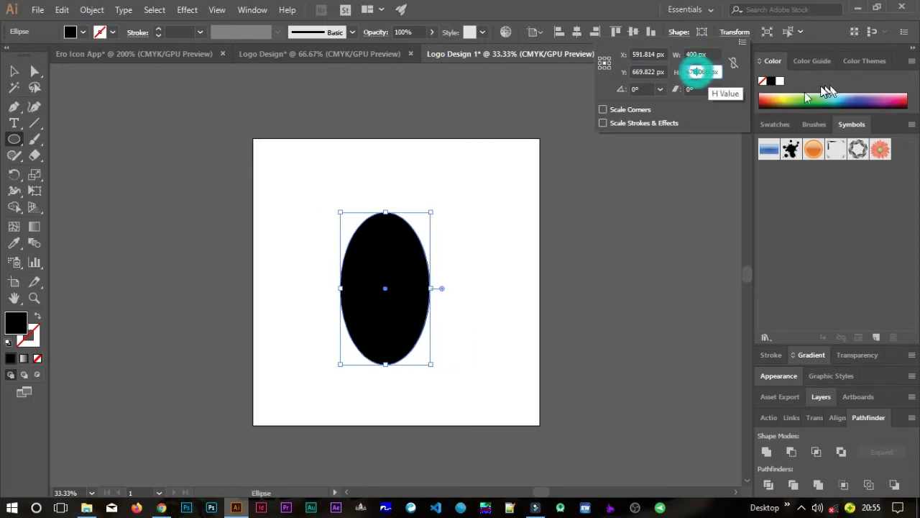
text(400)
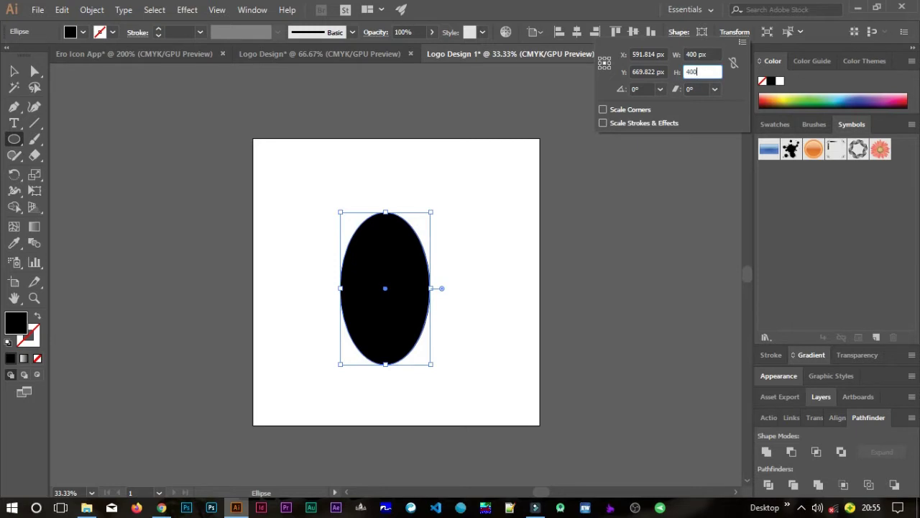
key(Return)
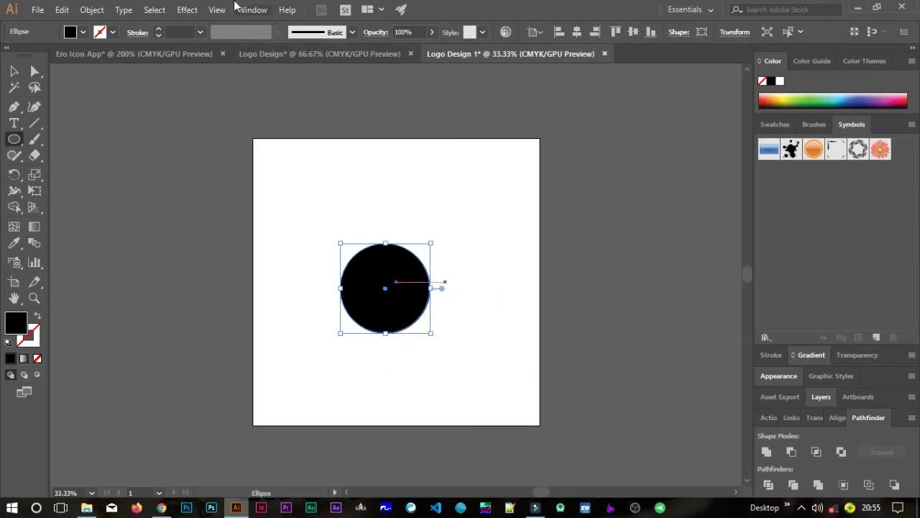
Centre the 400 px circle horizontally and vertically on the artboard.
click(837, 418)
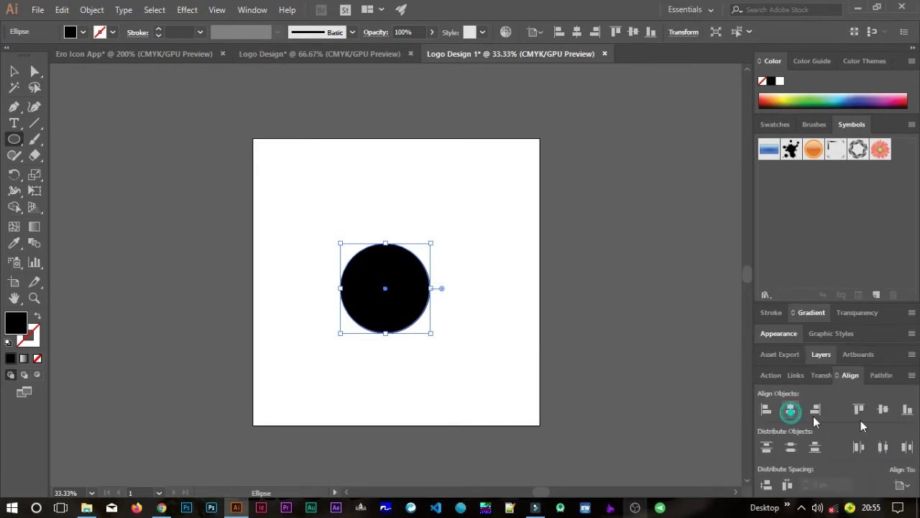
click(791, 409)
click(883, 408)
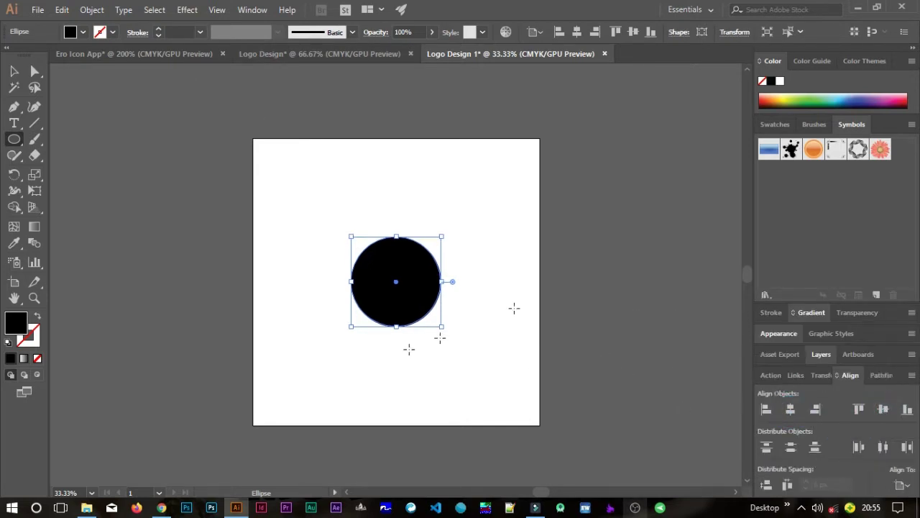
Set the circle's opacity to 50%.
click(432, 32)
drag(417, 50, 408, 47)
click(415, 32)
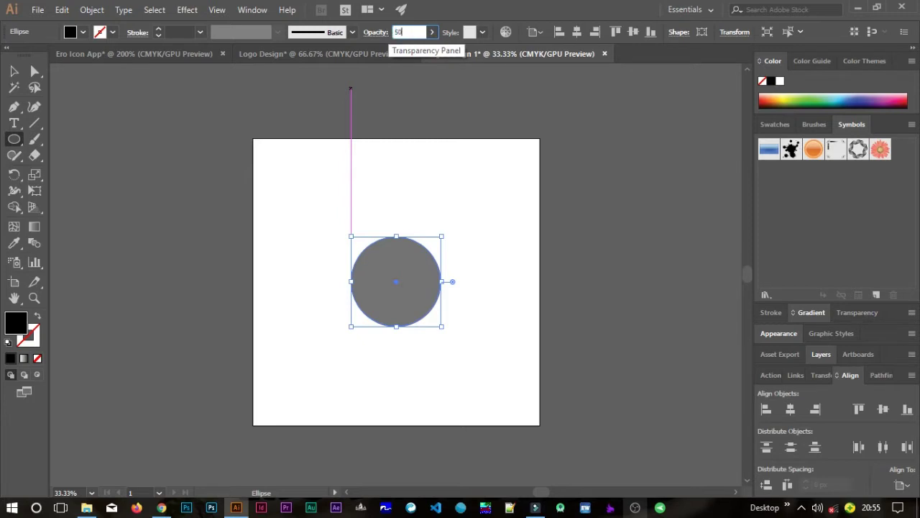
text(50)
key(Return)
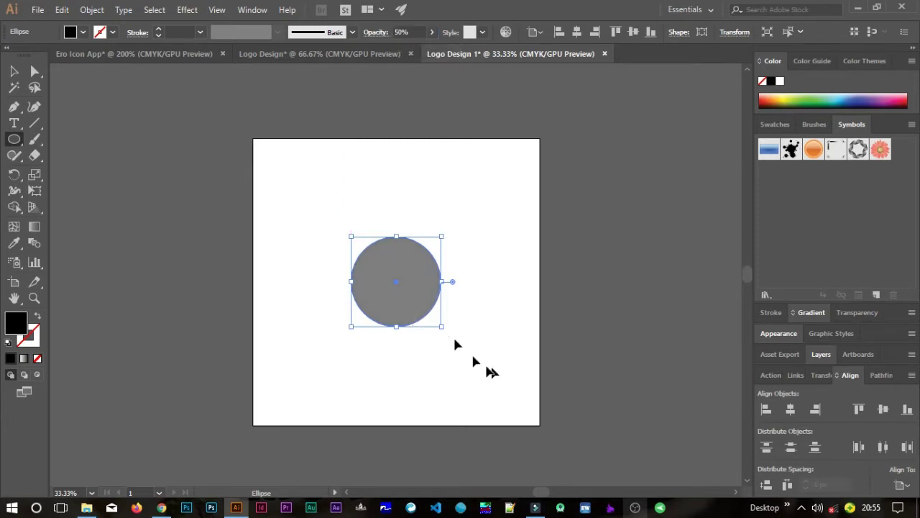
Duplicate the circle toward the artboard's lower-right corner and resize the copy to 200 × 200 px.
key(v)
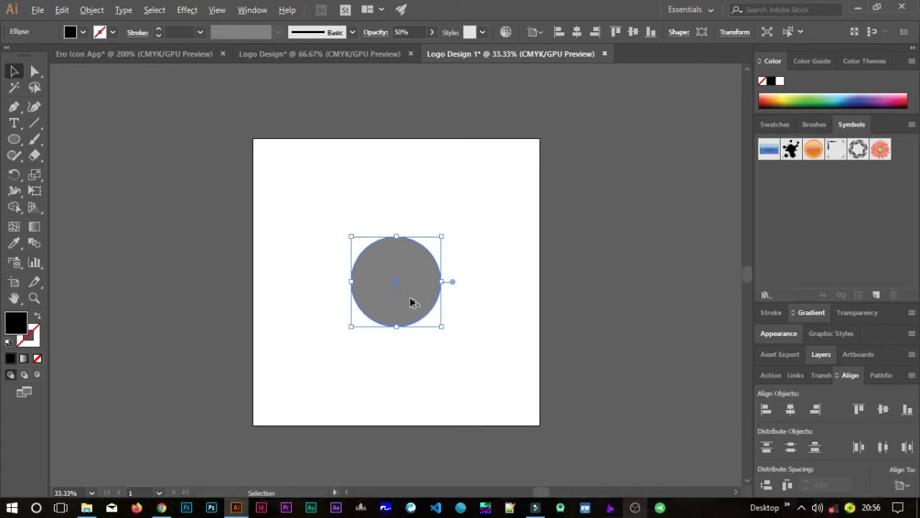
drag(412, 302, 496, 372)
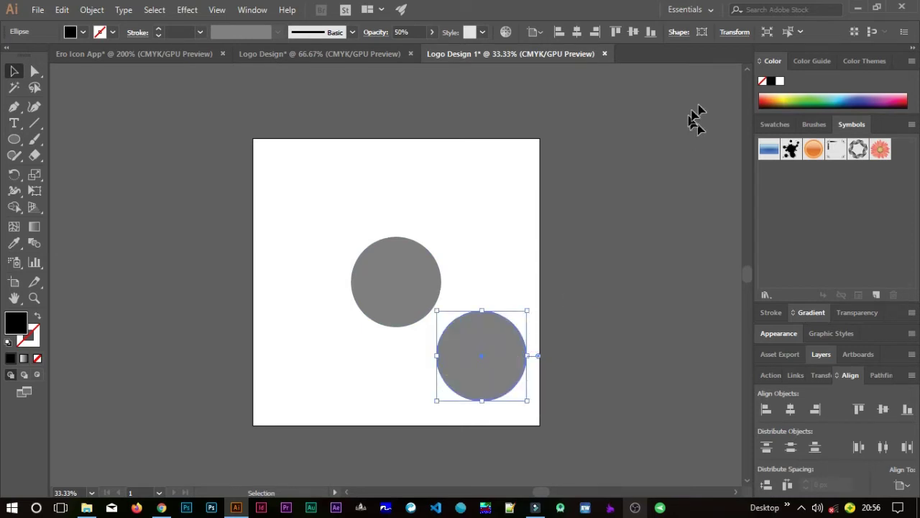
click(735, 31)
click(712, 55)
text(200)
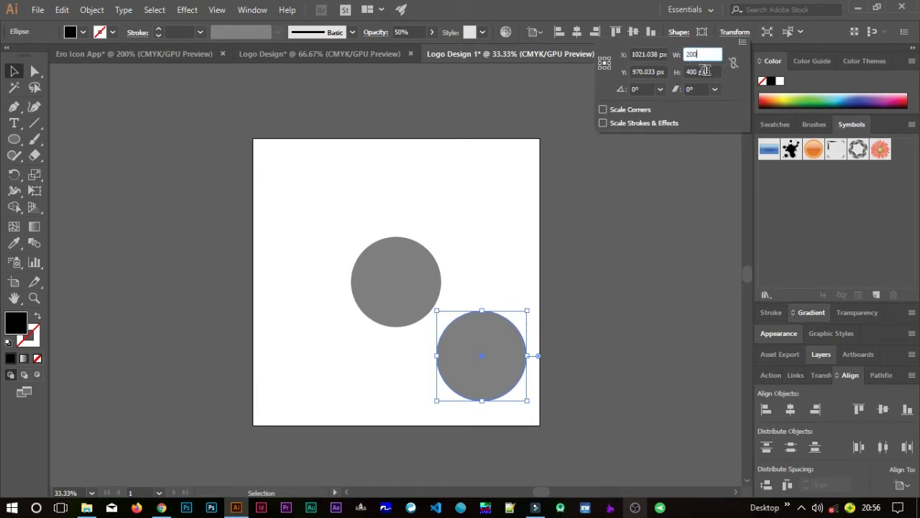
click(712, 72)
text(2)
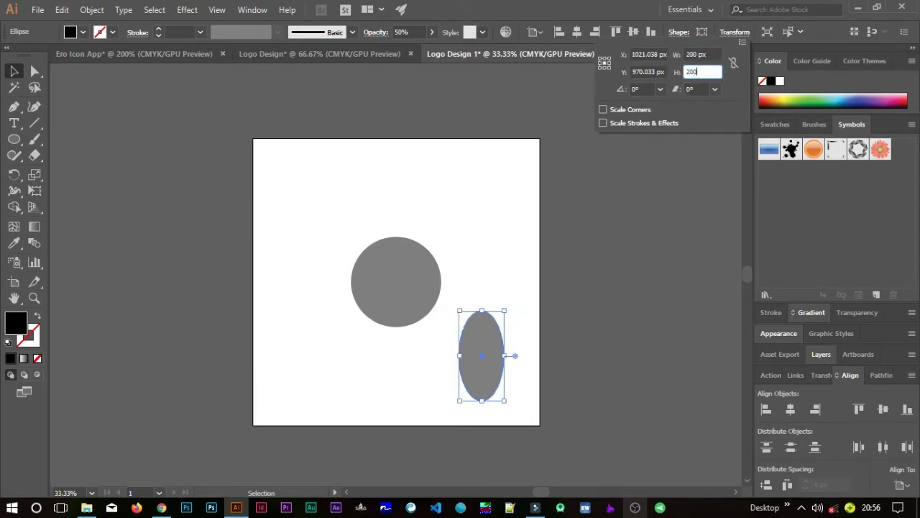
text(00)
key(Return)
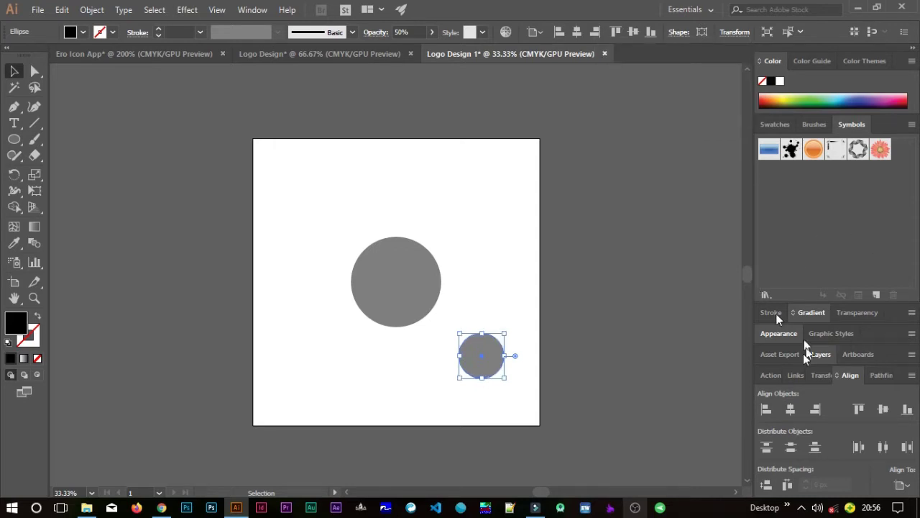
Centre the 200 px circle on the artboard and place a copy of it overlapping the large circle's lower-right edge.
click(793, 411)
click(883, 409)
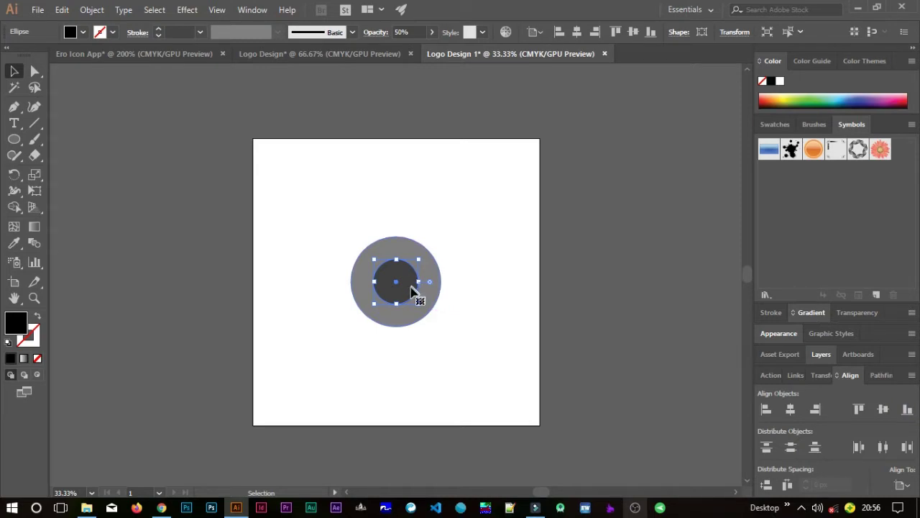
drag(412, 296, 456, 318)
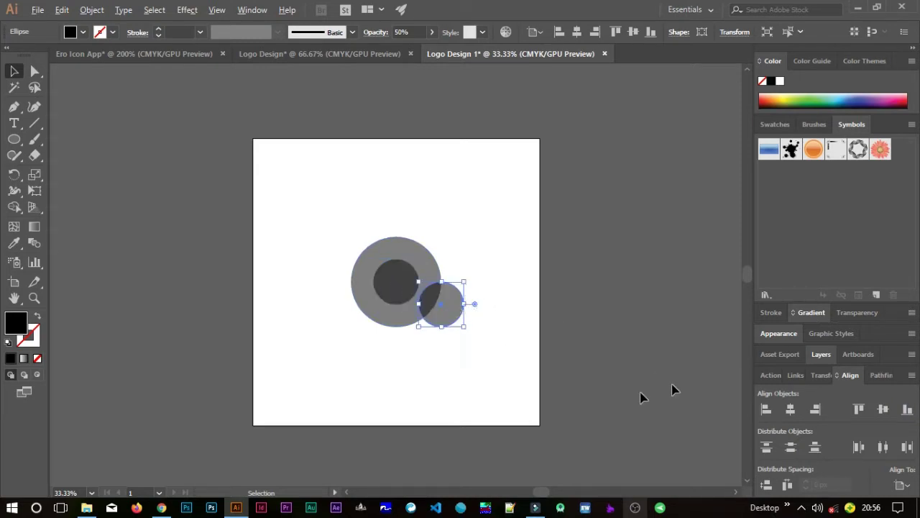
Centre the copied 200 px circle on the artboard and enlarge it proportionally upward until its top meets the large circle's top edge.
click(791, 409)
click(883, 409)
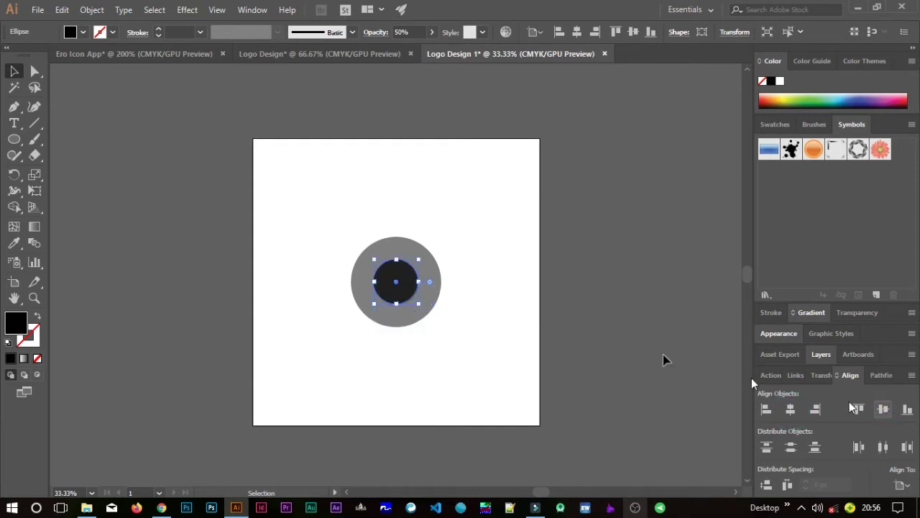
scroll(403, 330, up, 2)
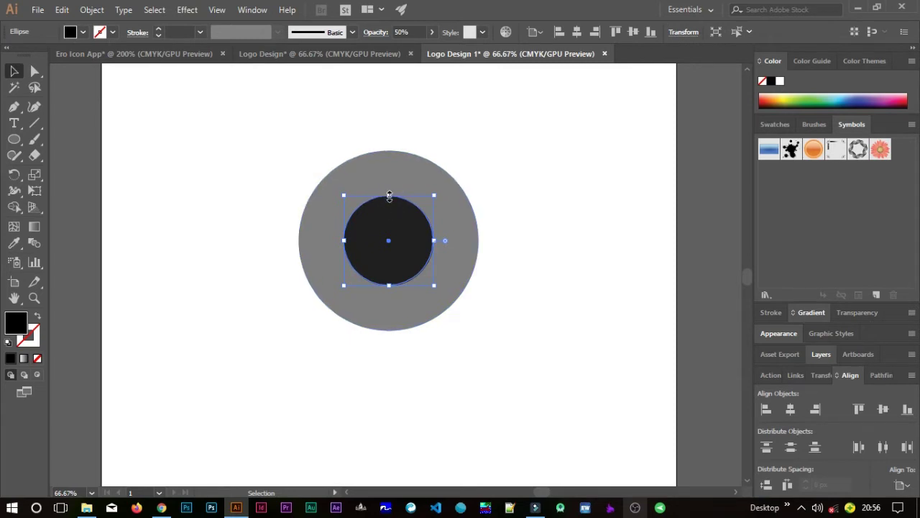
drag(389, 195, 393, 149)
key(shift)
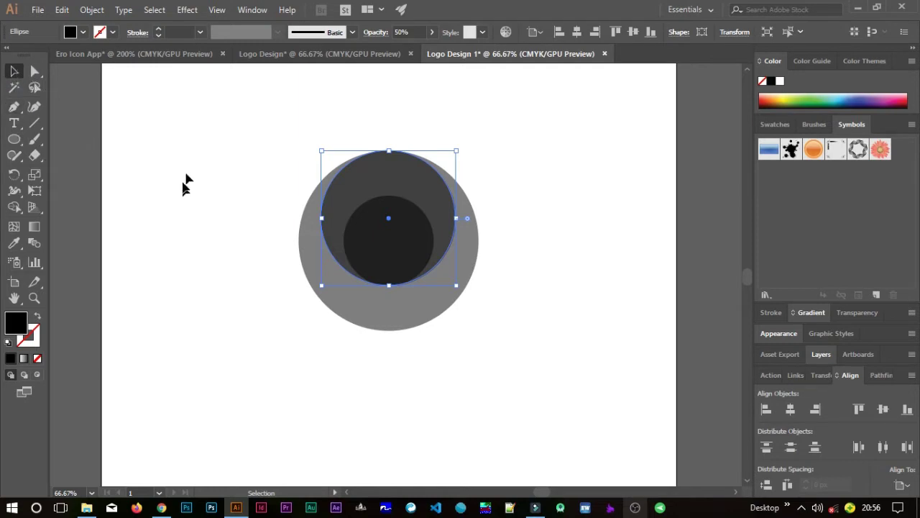
Select all three circles and cut the smallest circle's area out of them with the Shape Builder tool.
drag(274, 187, 534, 349)
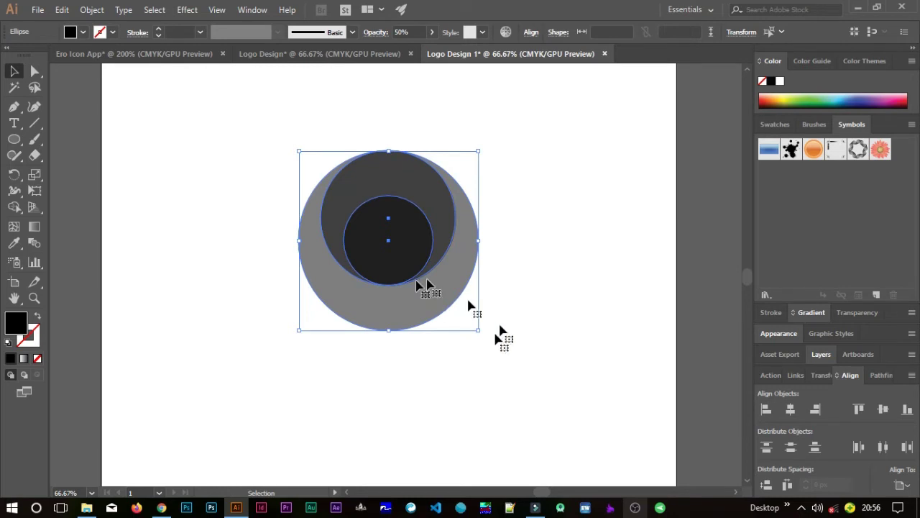
drag(154, 159, 563, 341)
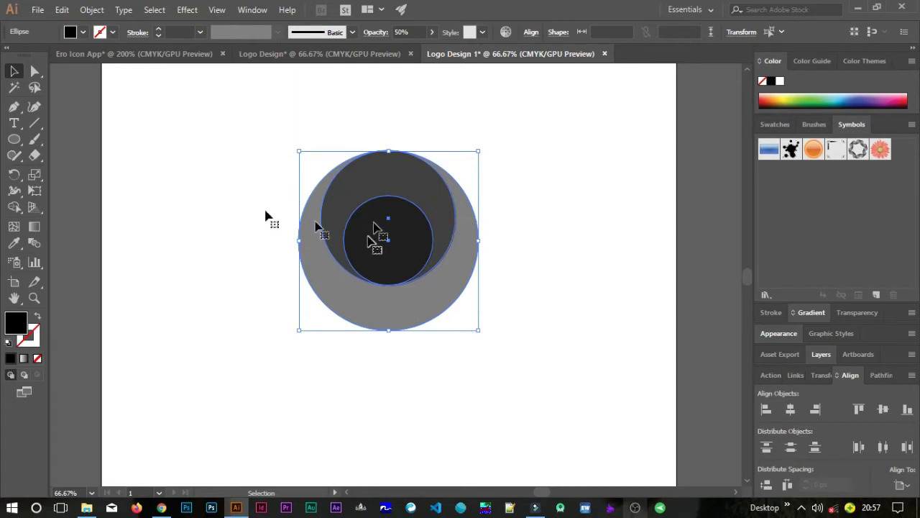
click(14, 208)
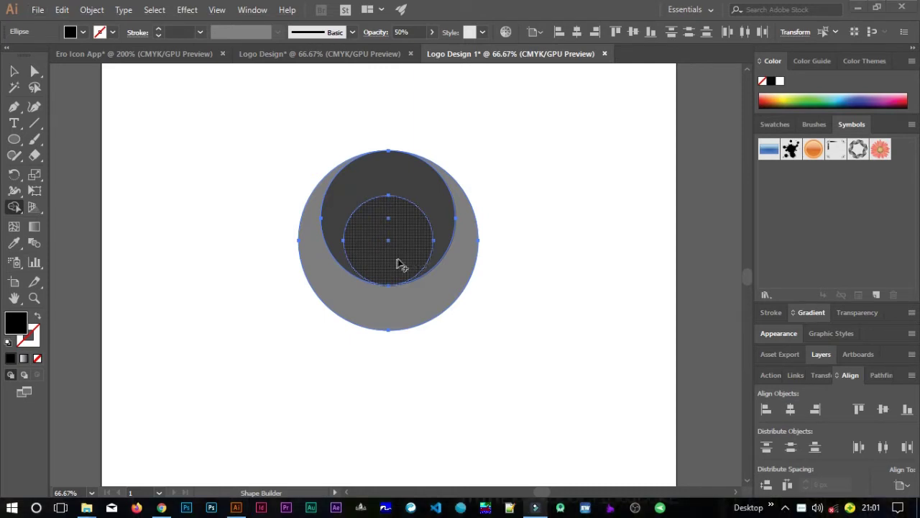
click(406, 264)
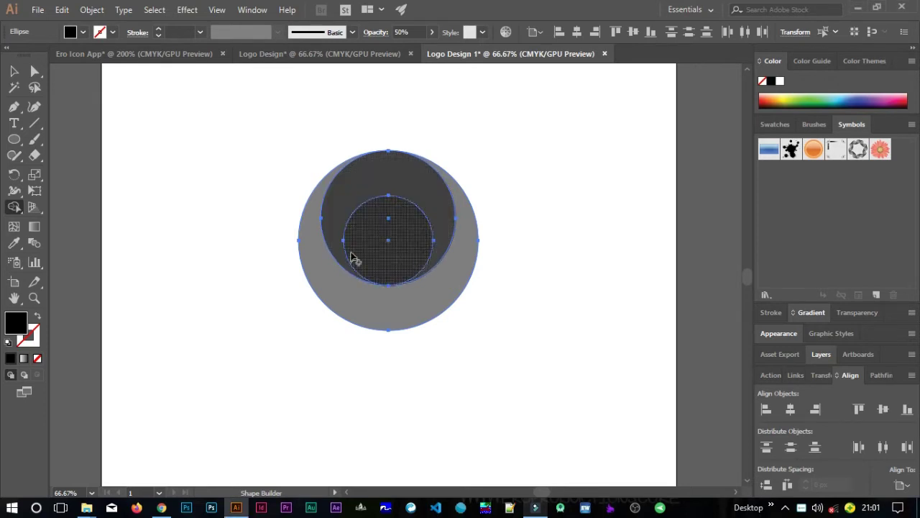
alt+click(404, 259)
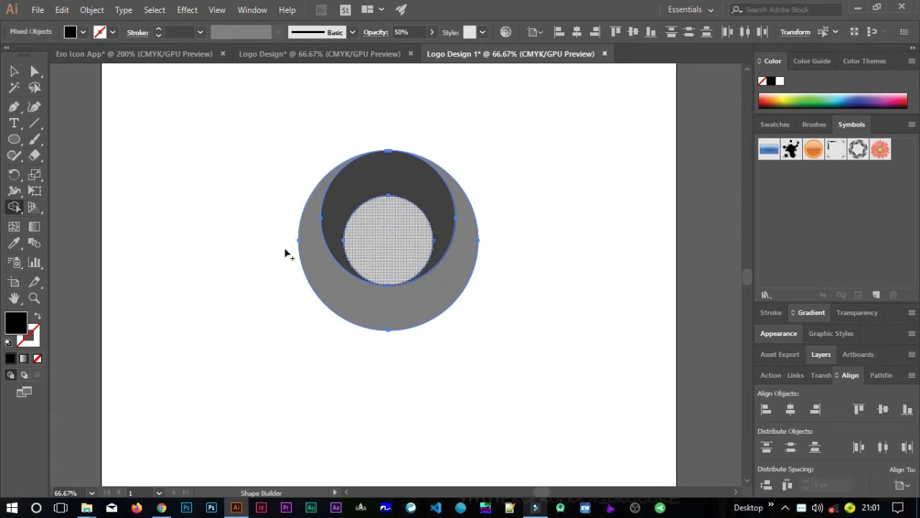
click(13, 70)
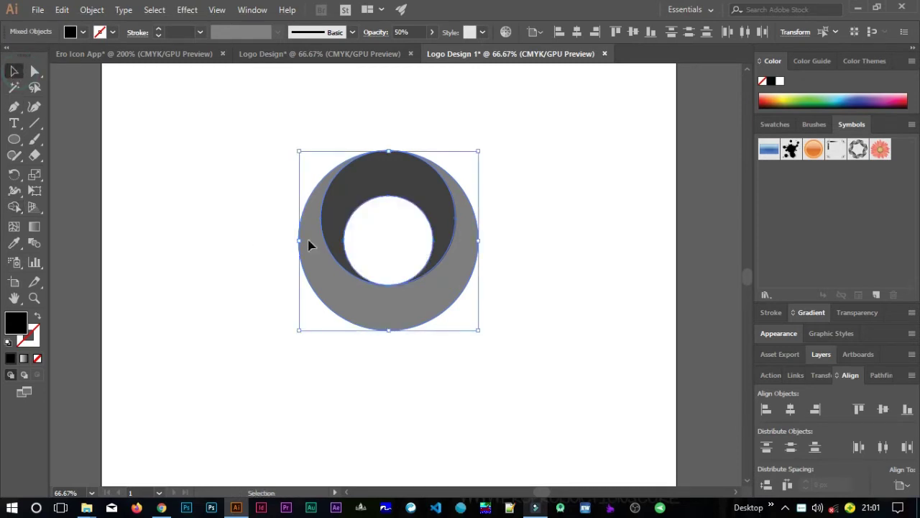
click(589, 258)
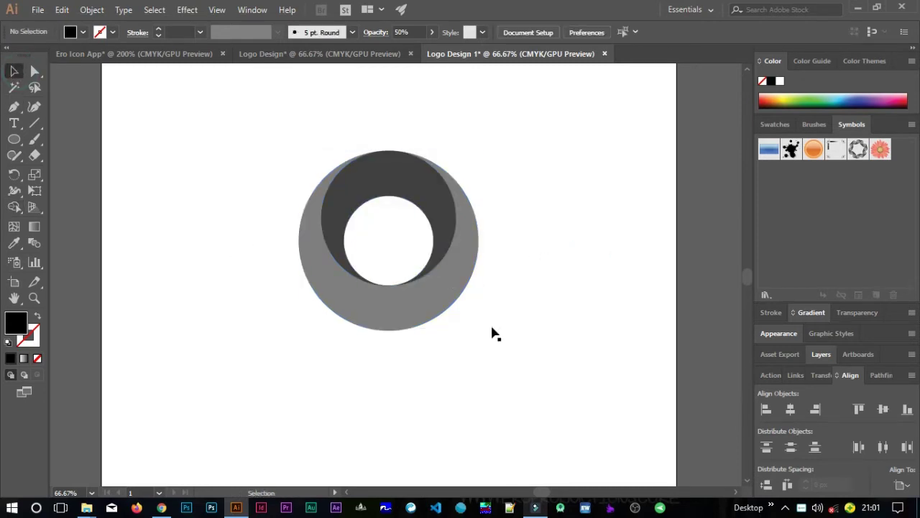
Draw an upright rectangle about 516 px tall to the left of the ring and set its width to 200 px.
scroll(374, 293, down, 1)
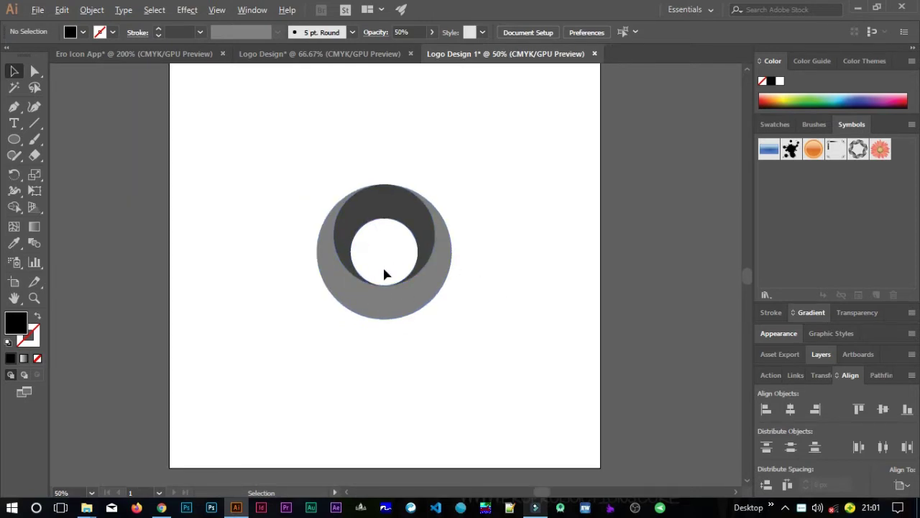
scroll(384, 273, down, 1)
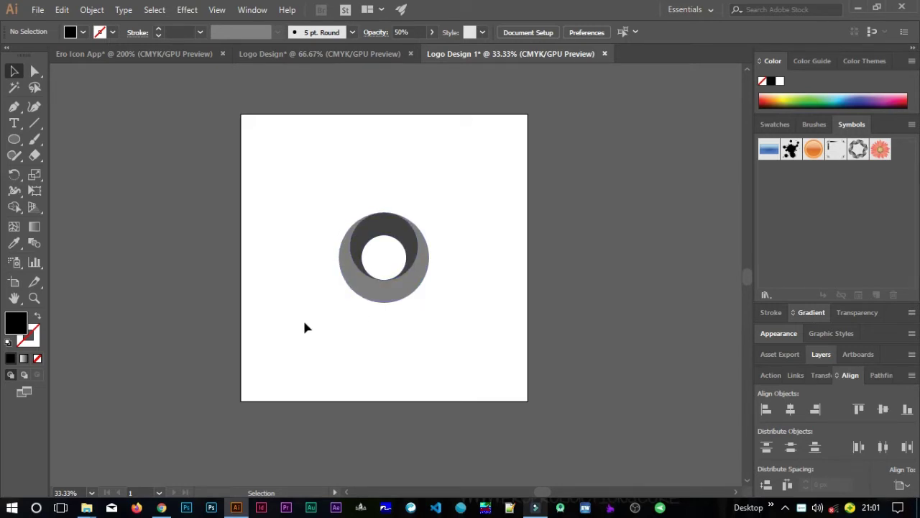
drag(14, 140, 46, 136)
drag(262, 240, 298, 356)
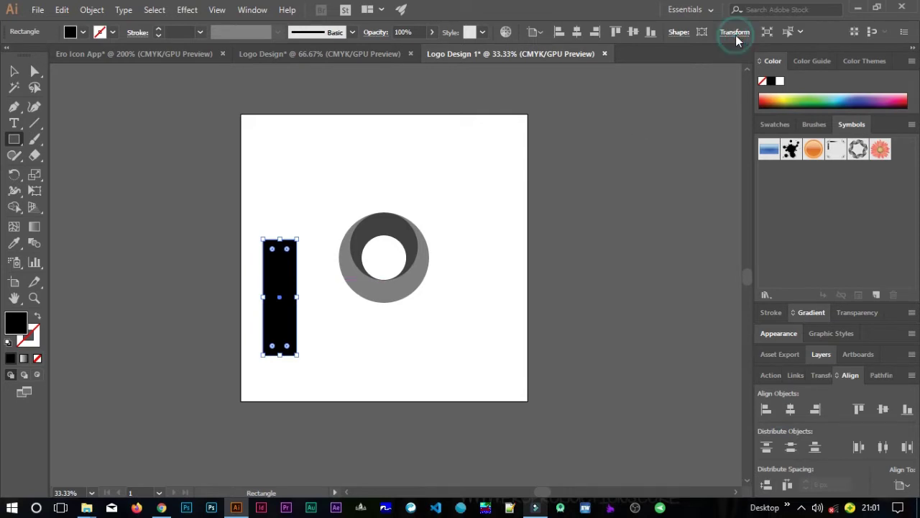
click(734, 33)
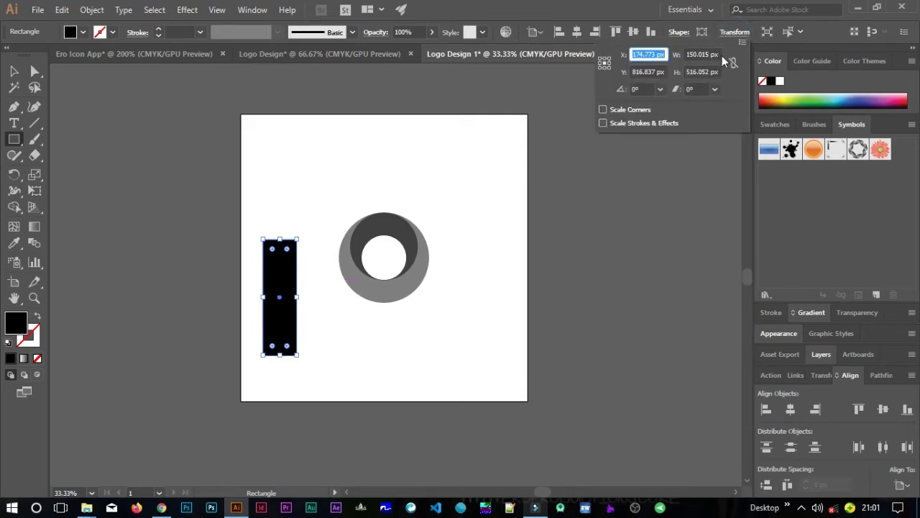
click(716, 55)
text(200)
key(Return)
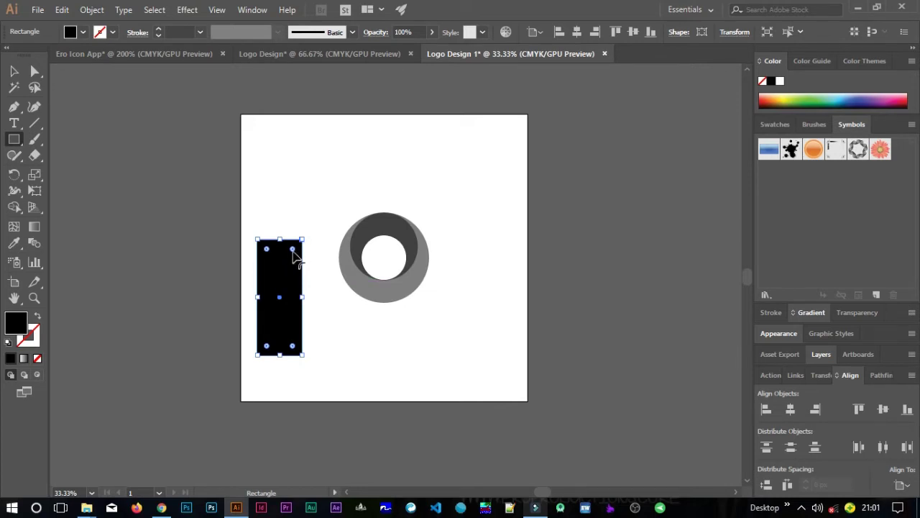
Round the rectangle's corners fully into a capsule and move it over the ring's left side, against the central hole's left edge.
drag(293, 250, 281, 272)
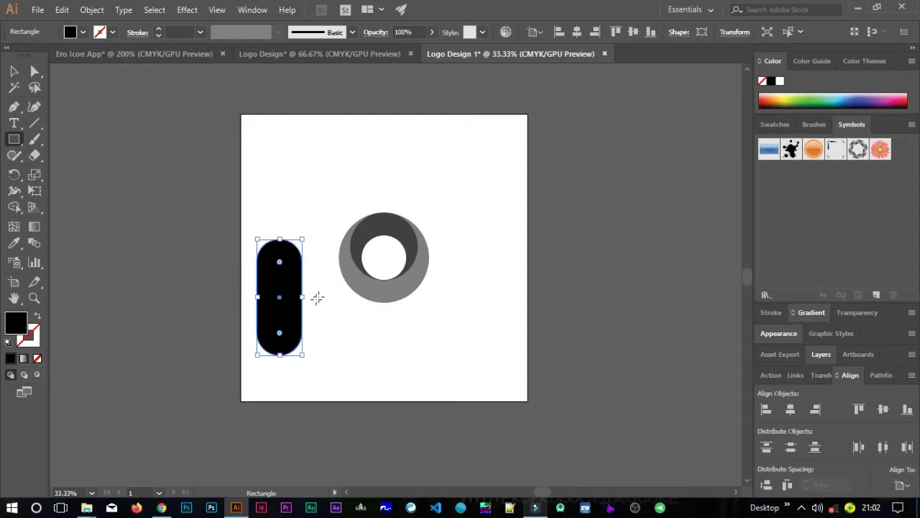
click(12, 70)
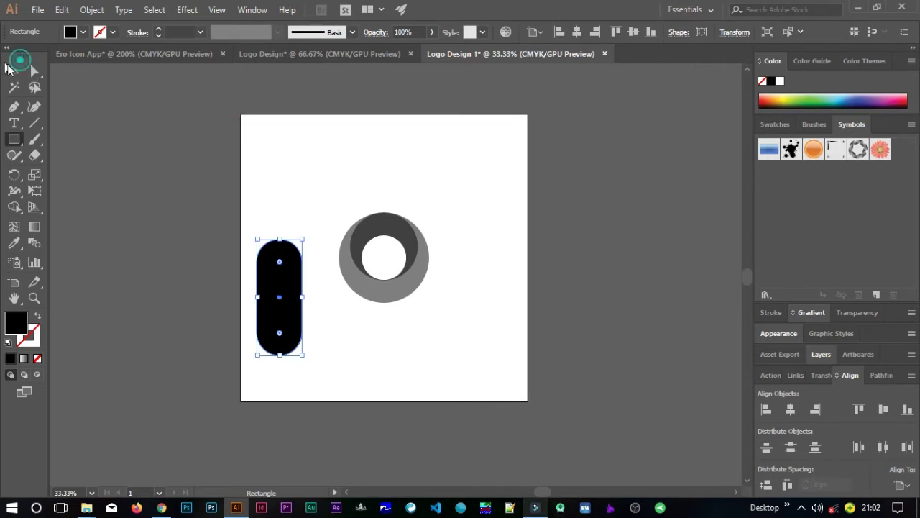
key(a)
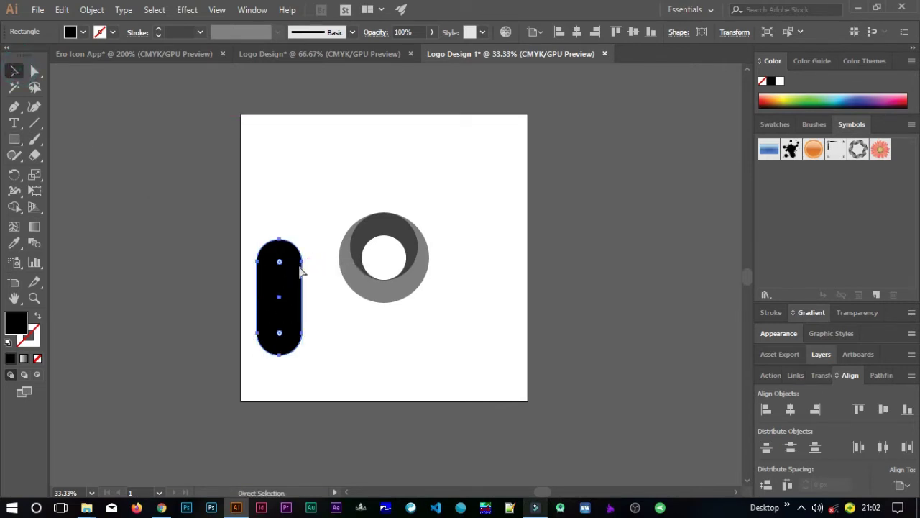
drag(303, 263, 364, 269)
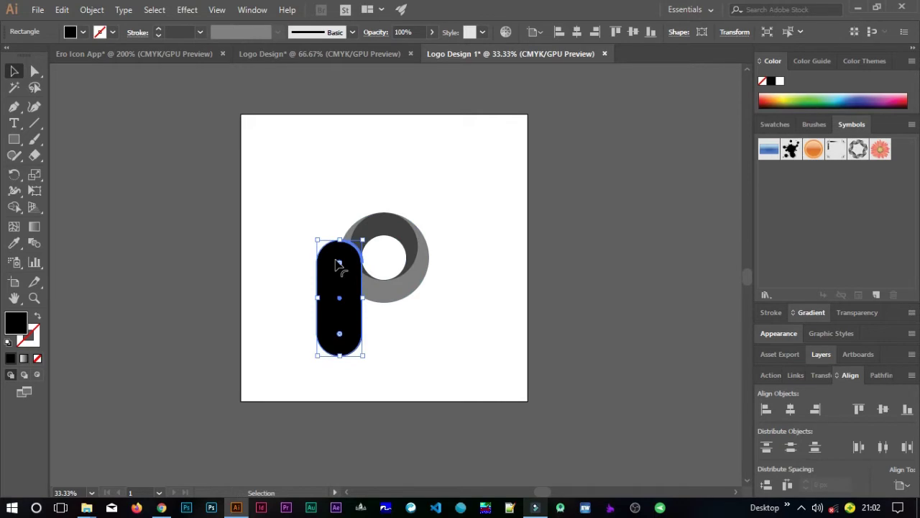
scroll(335, 259, up, 4)
scroll(340, 265, down, 3)
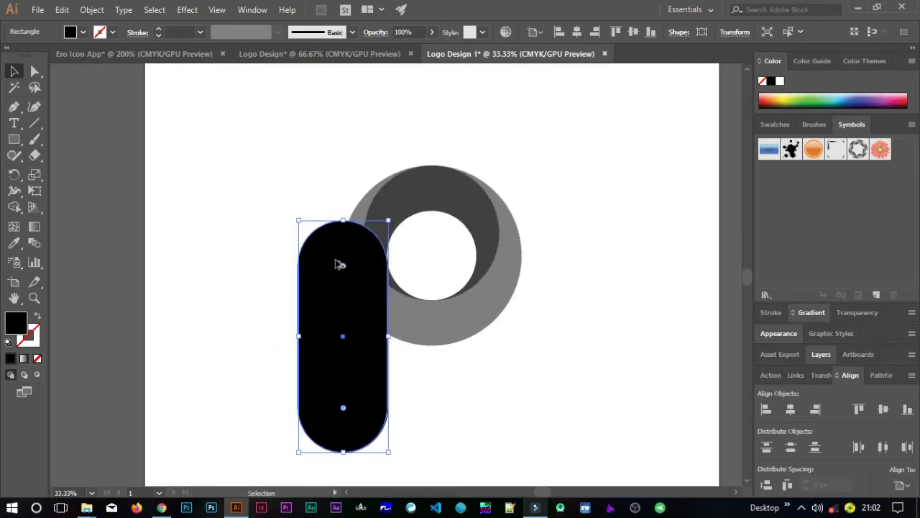
Set the capsule's opacity to 50%.
click(547, 394)
click(345, 374)
click(404, 33)
key(Return)
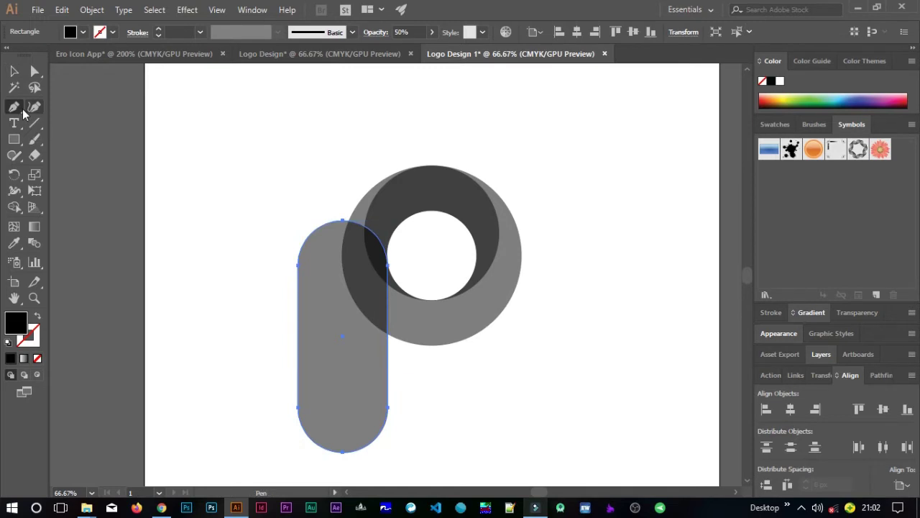
Draw a closed Pen shape covering the capsule's left half, with a straight vertical edge along the capsule's centre line.
click(14, 108)
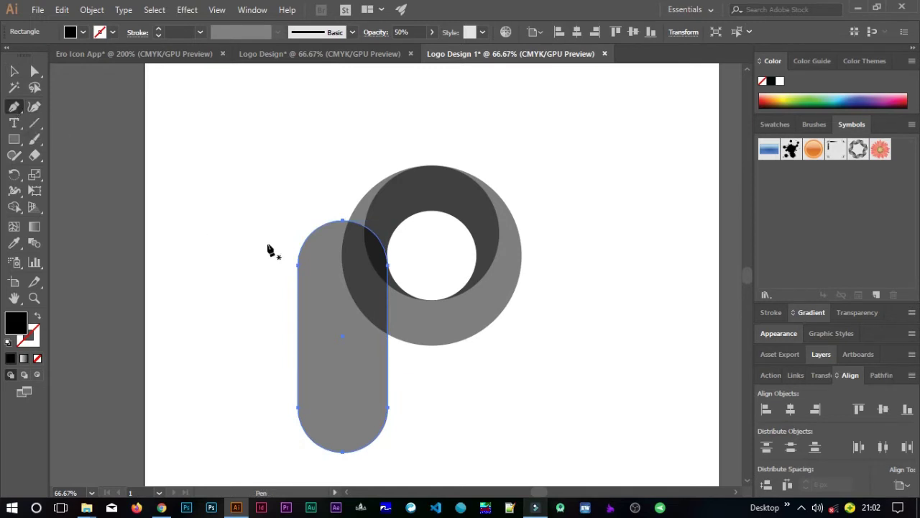
click(342, 191)
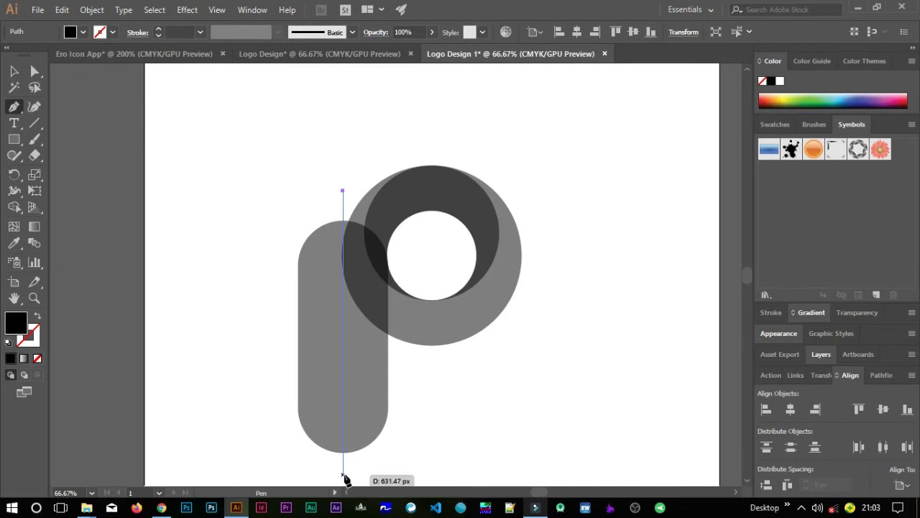
click(343, 475)
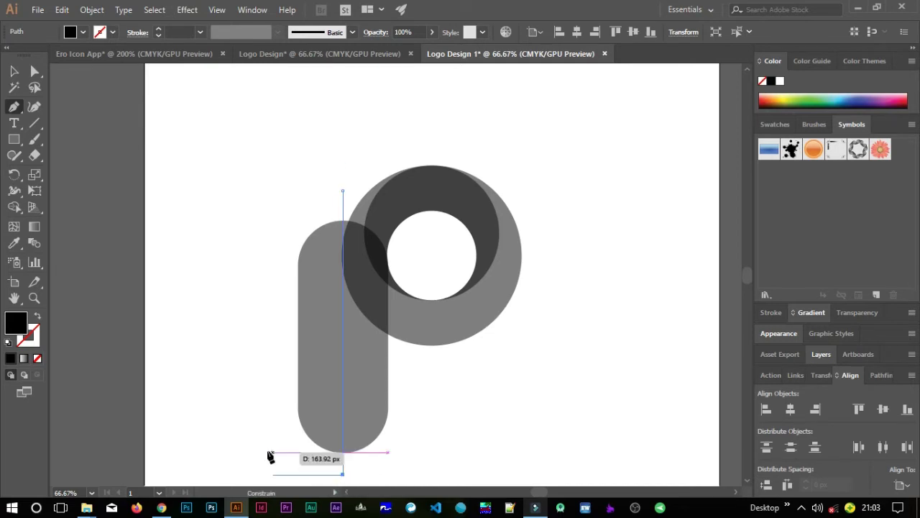
click(247, 364)
click(246, 294)
click(261, 226)
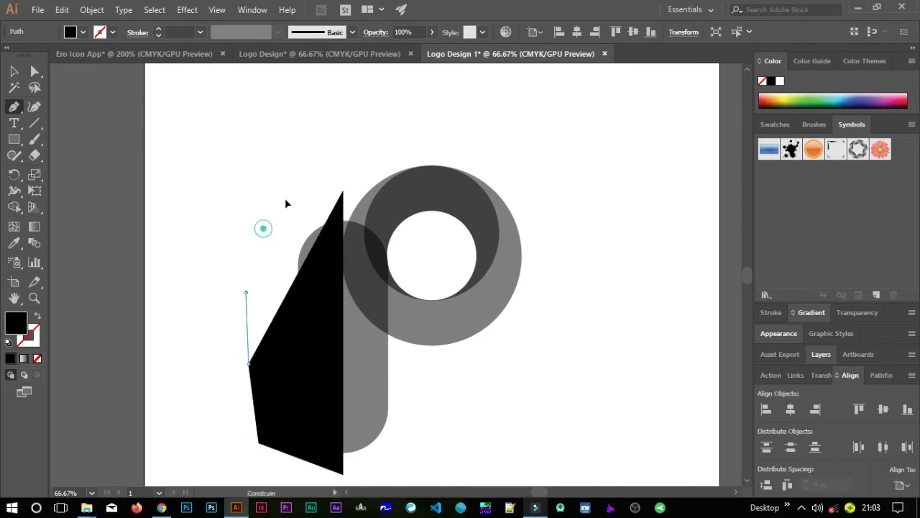
click(291, 195)
click(321, 182)
click(343, 190)
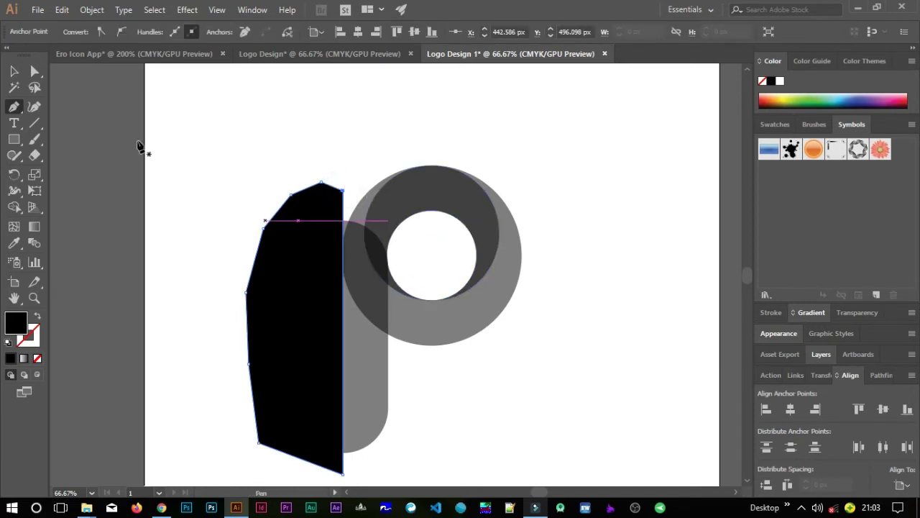
click(15, 70)
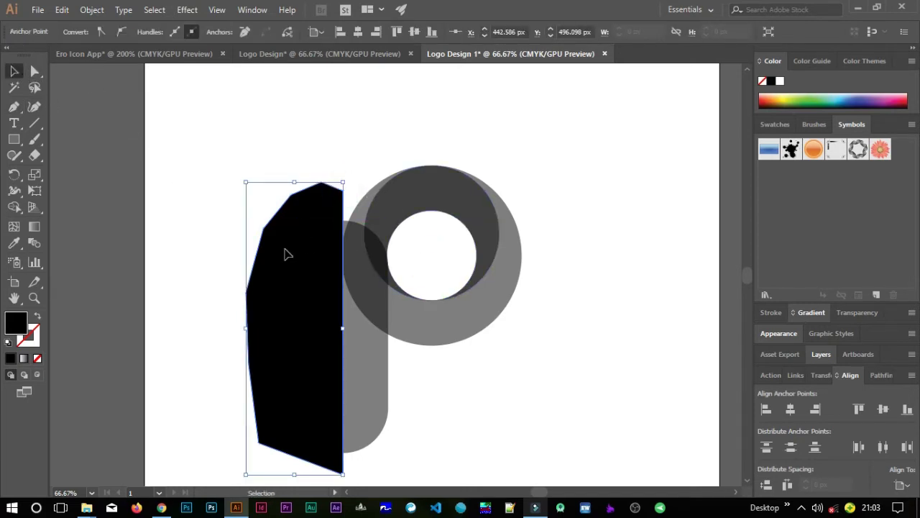
Subtract the pen-drawn shape from the capsule with Pathfinder's Minus Front, leaving its right half as the P's stem.
shift+click(374, 403)
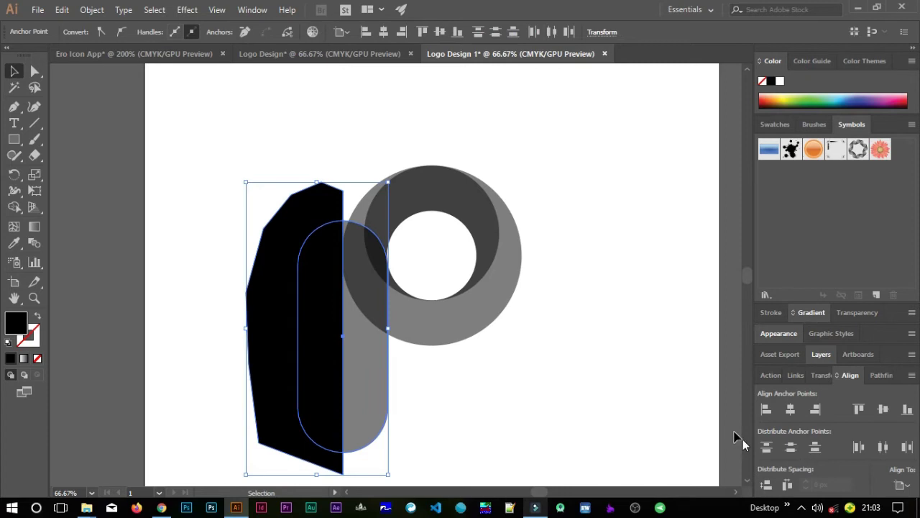
click(877, 374)
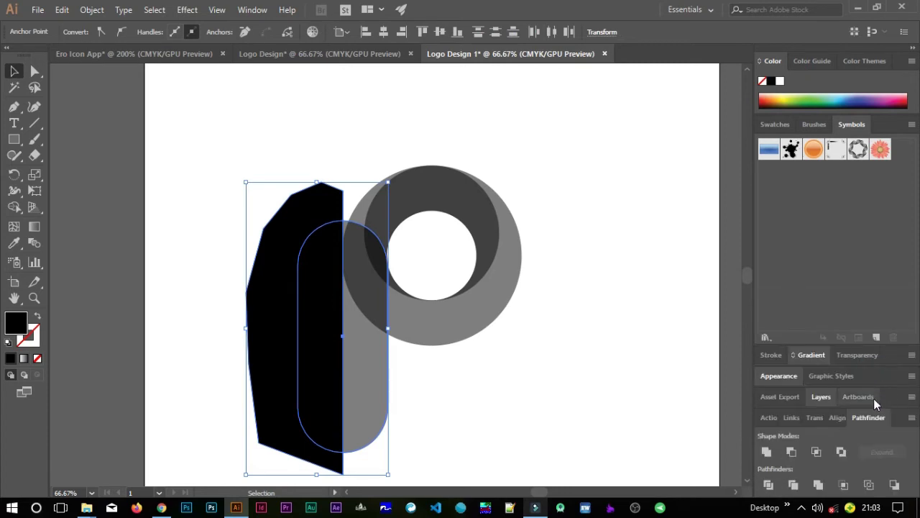
click(259, 9)
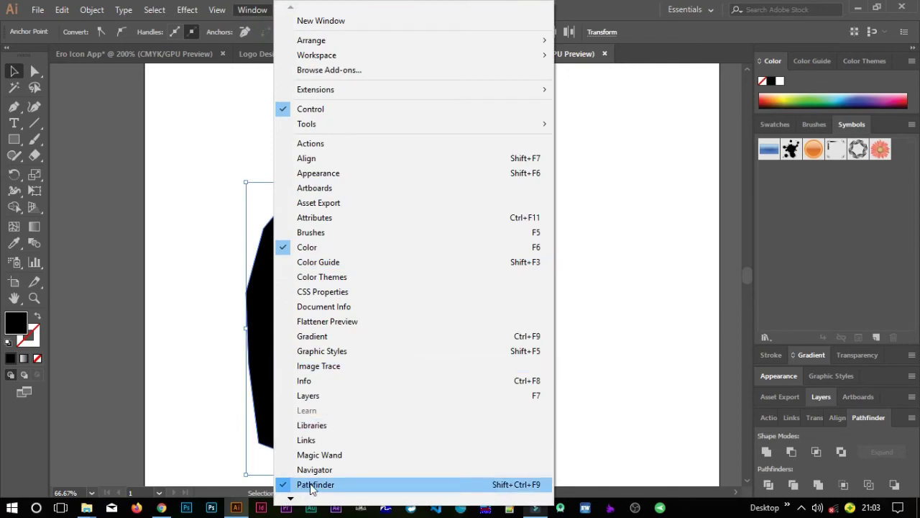
click(863, 423)
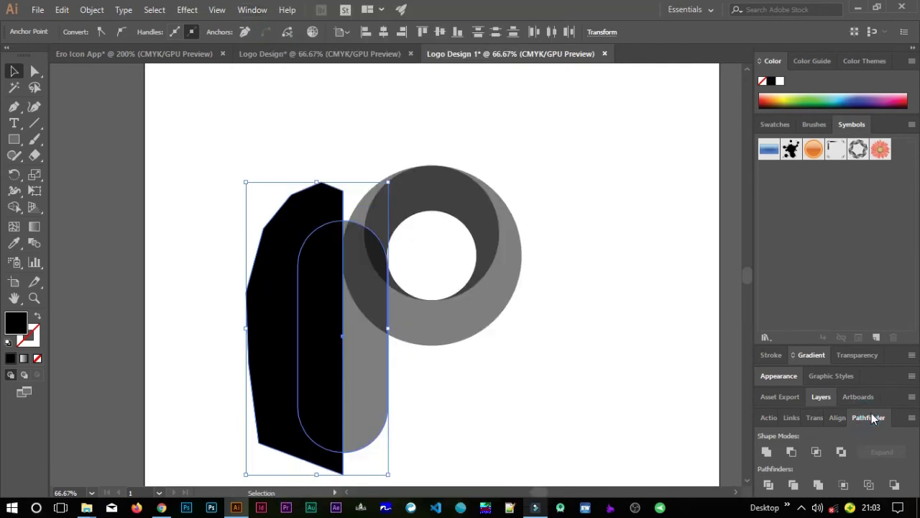
click(791, 453)
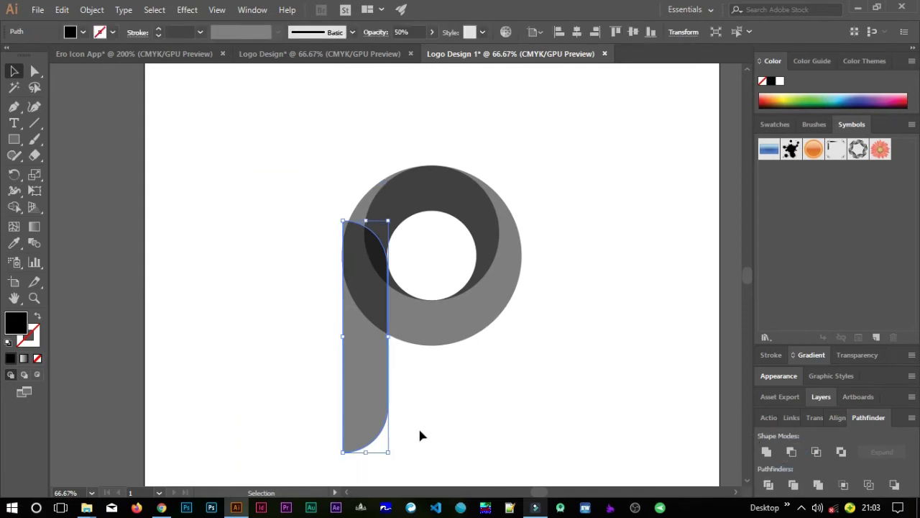
Shorten the P's stem by moving its lower anchor points straight up.
click(34, 72)
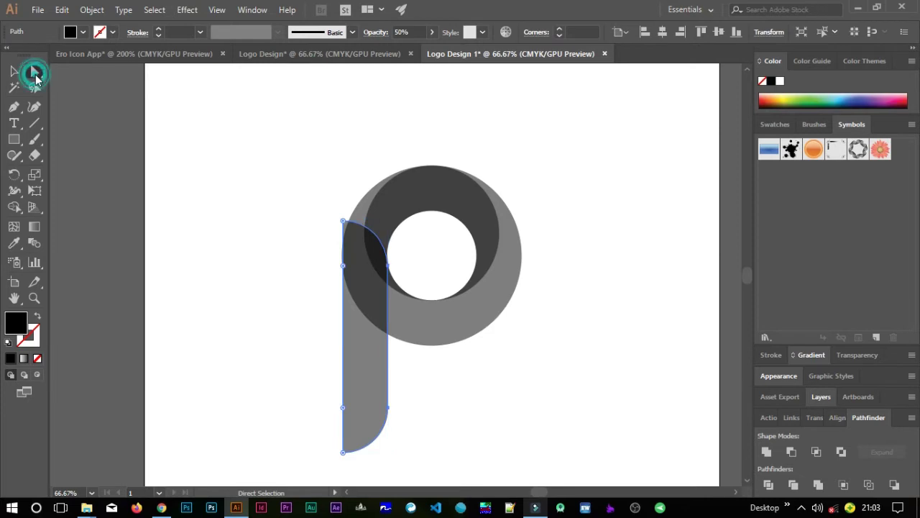
drag(432, 449, 305, 390)
drag(391, 410, 389, 374)
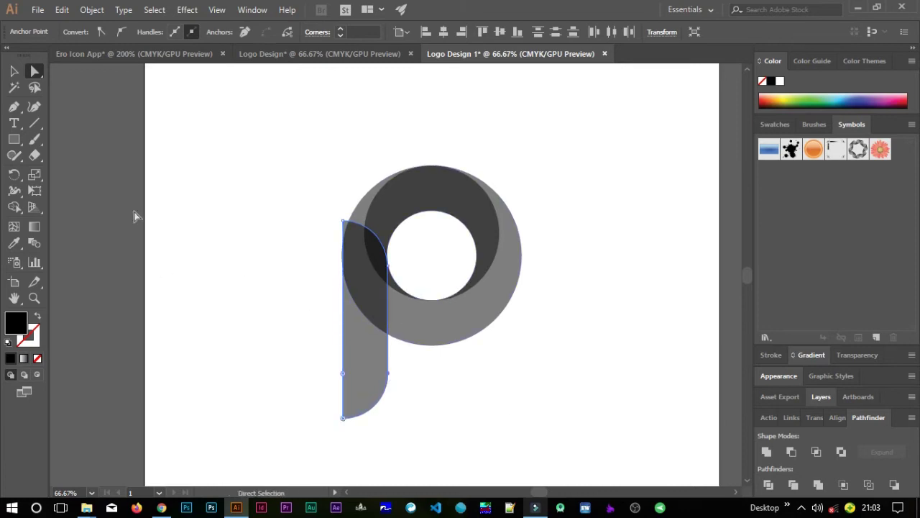
click(14, 70)
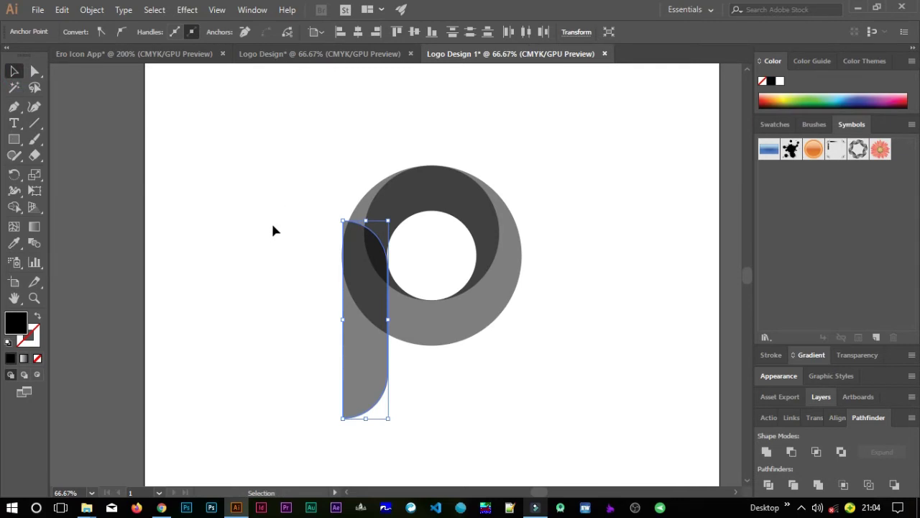
Remove the stem's small corner sliver that sticks out beyond the large circle, using Shape Builder on all the selected shapes.
drag(268, 164, 626, 382)
scroll(353, 247, up, 3)
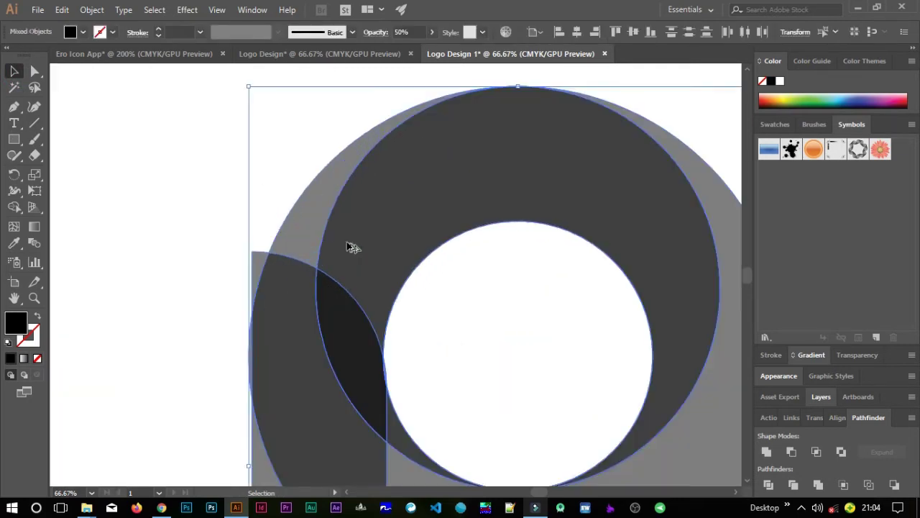
scroll(260, 289, up, 2)
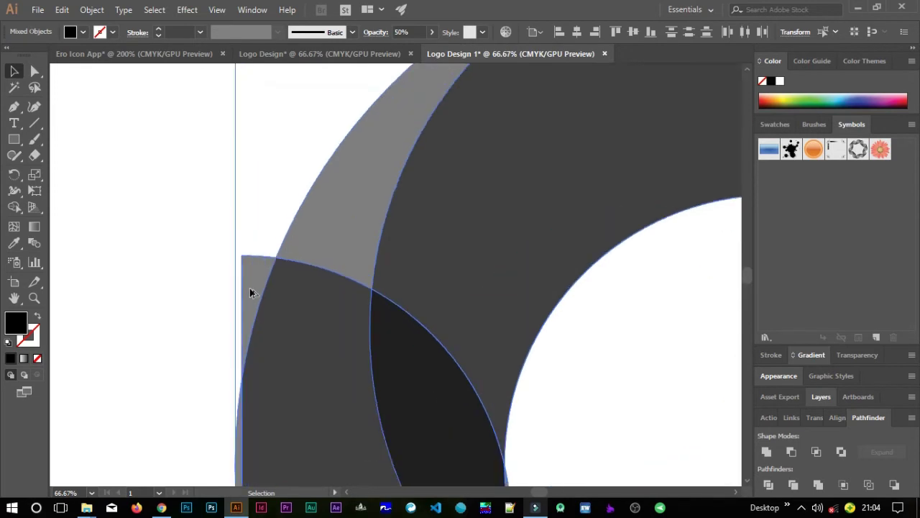
click(14, 207)
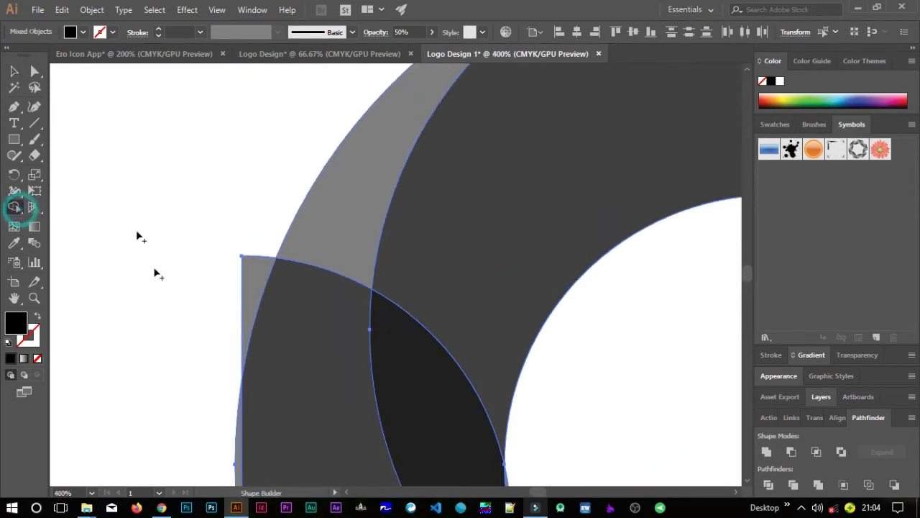
click(253, 289)
scroll(338, 288, down, 4)
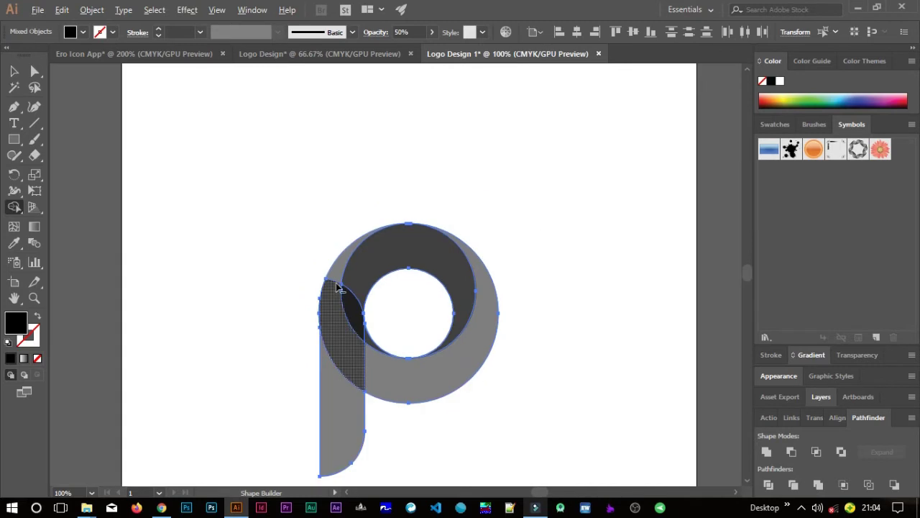
click(338, 287)
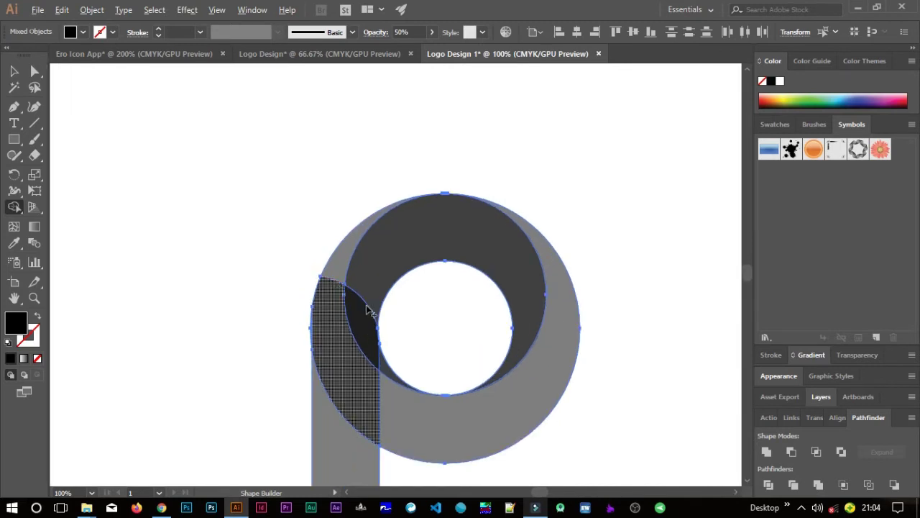
Merge the stem, its overlaps and the inner dark ring into one continuous P shape with Shape Builder, including the leftover sliver beside the hole.
scroll(316, 332, down, 2)
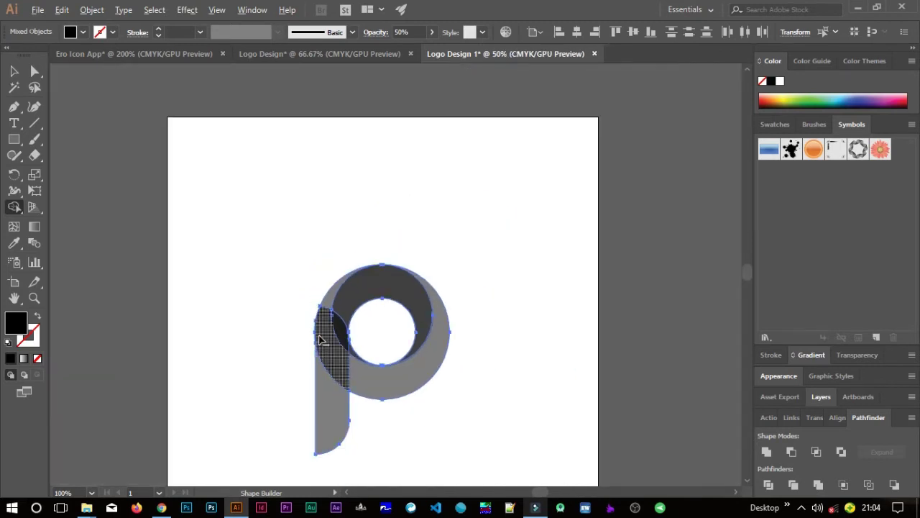
click(14, 71)
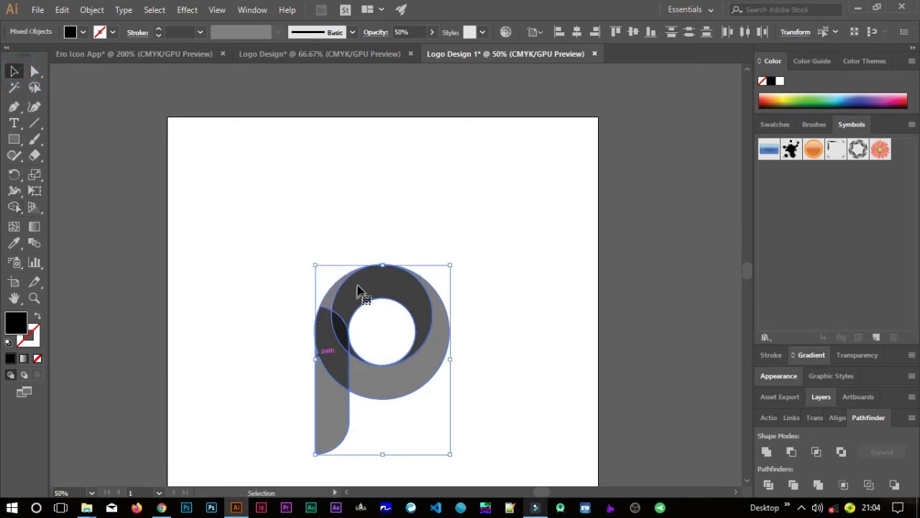
click(13, 207)
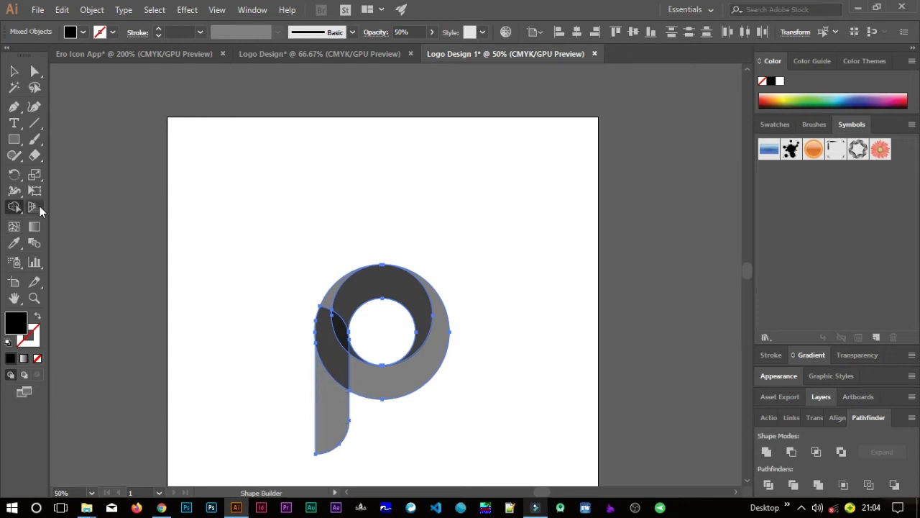
mouse_move(333, 405)
mouse_down()
mouse_move(347, 335)
mouse_move(338, 292)
mouse_move(360, 291)
mouse_up()
scroll(352, 345, up, 3)
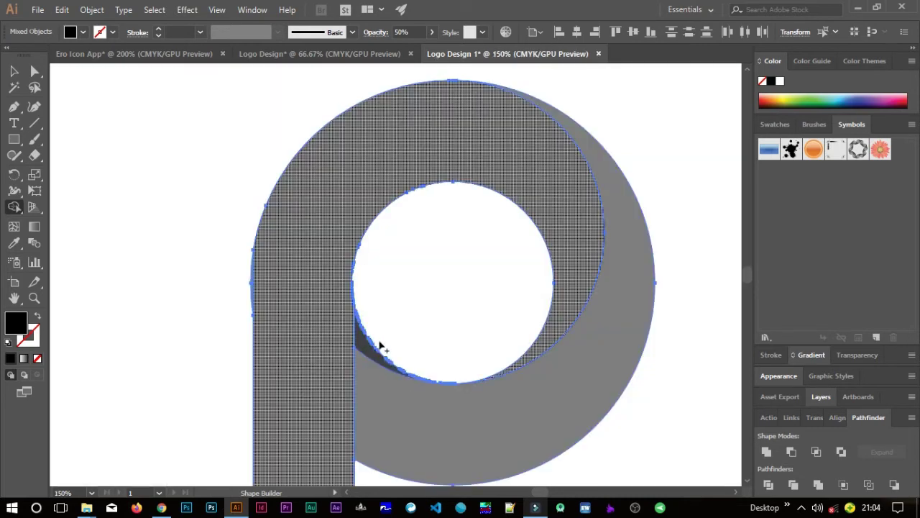
drag(338, 321, 363, 345)
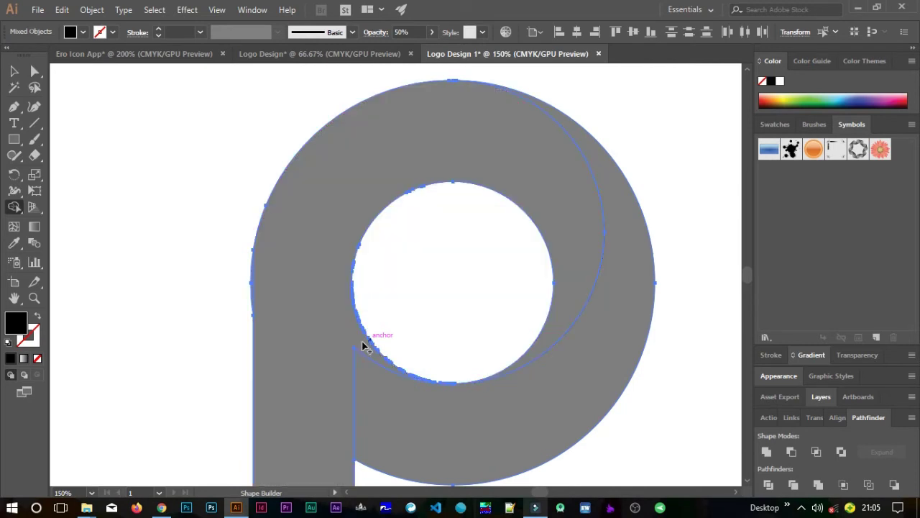
Fill the outer crescent behind the P with an orange-brown colour and leave it in its original position.
scroll(316, 351, down, 2)
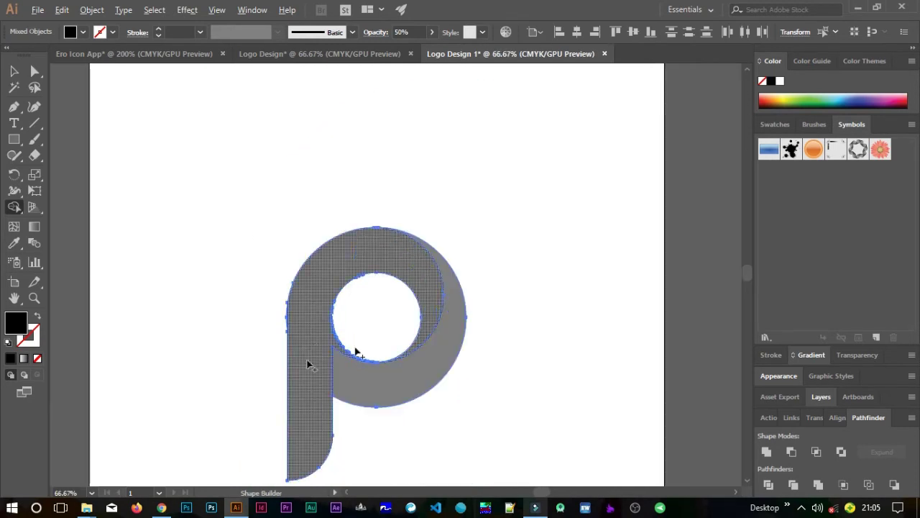
key(v)
click(529, 382)
click(410, 373)
click(539, 362)
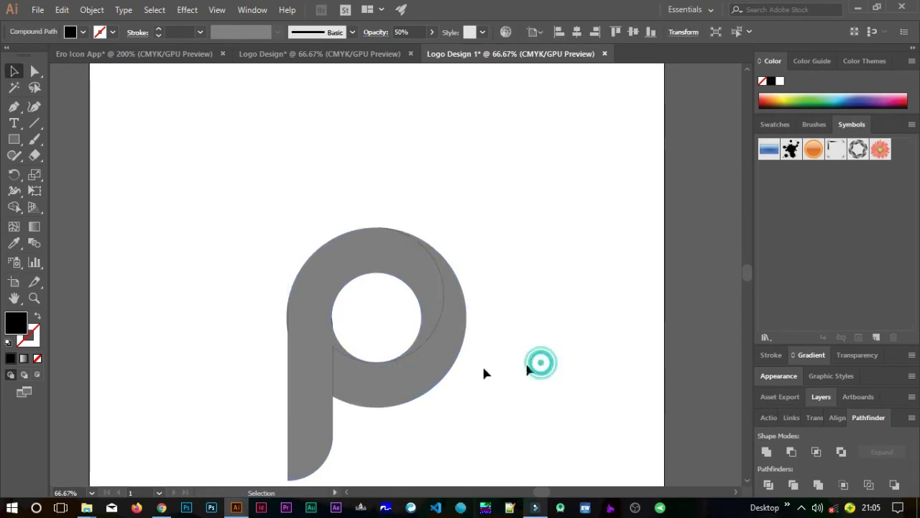
click(429, 366)
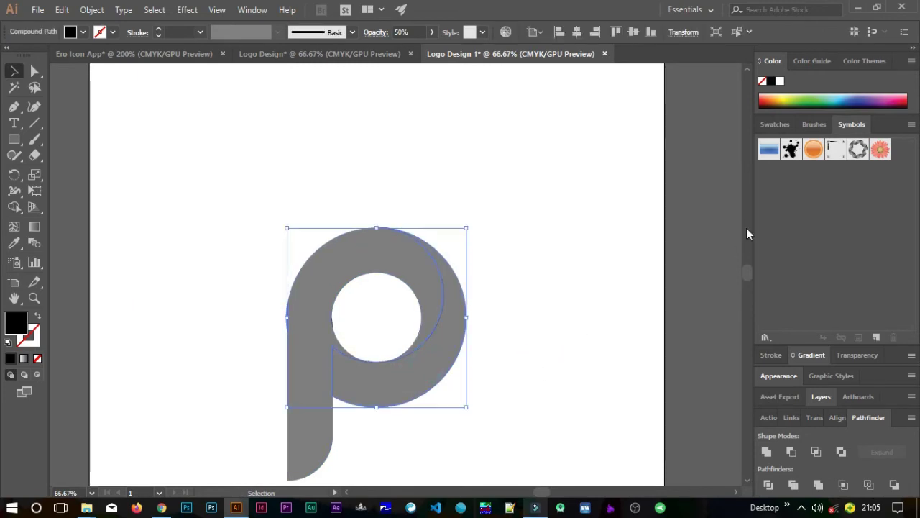
click(773, 101)
click(766, 106)
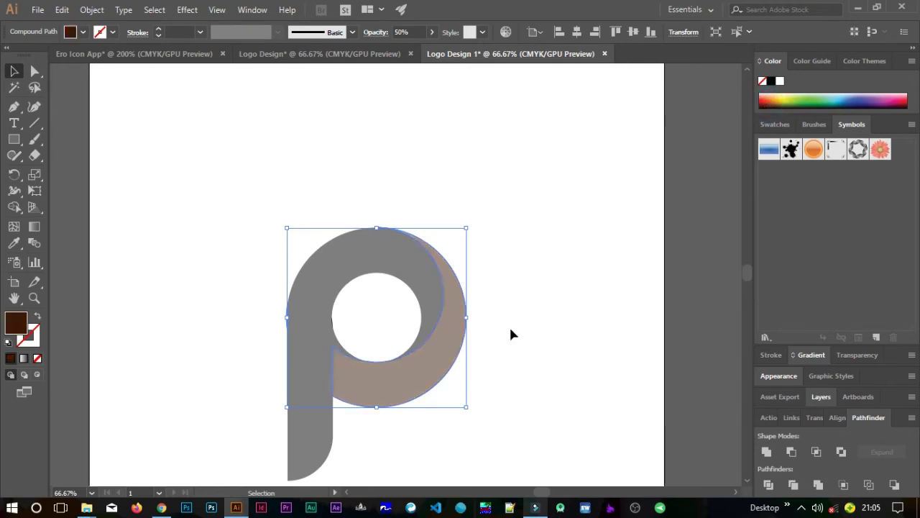
click(778, 98)
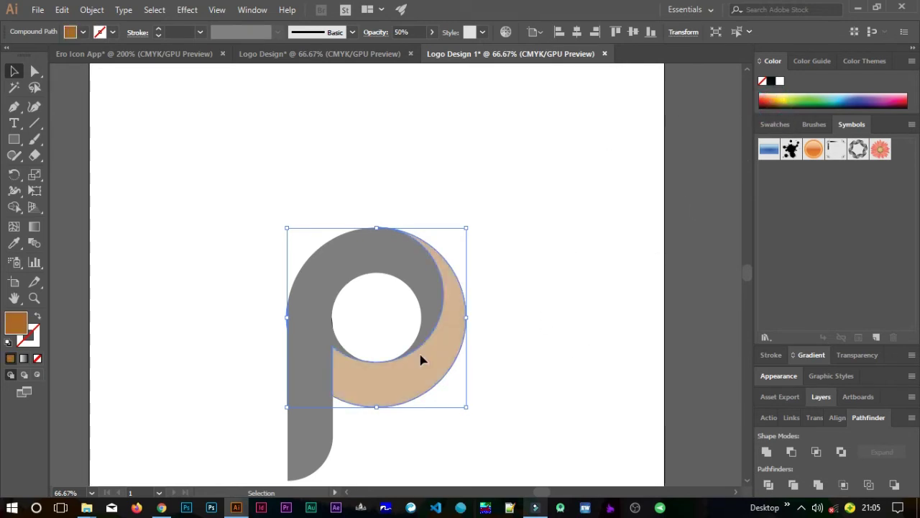
drag(433, 360, 609, 347)
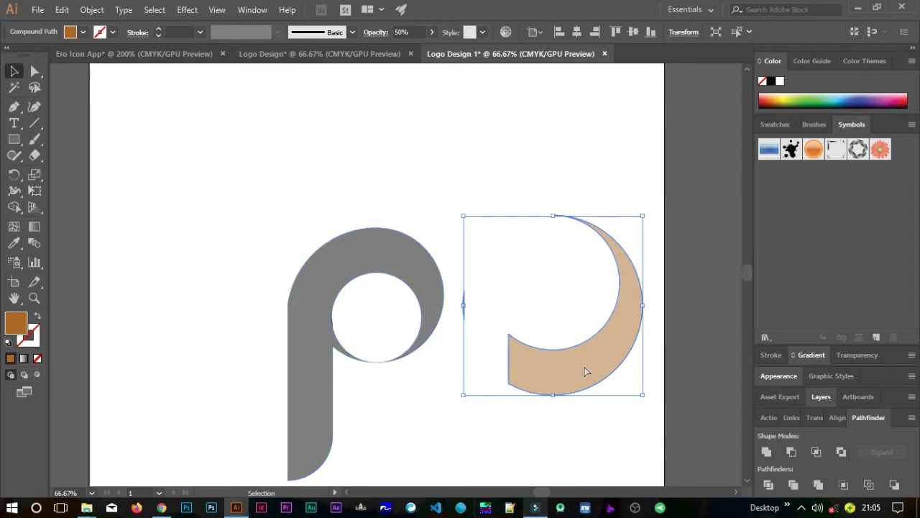
key(ctrl+z)
Set the opacity of both logo shapes to 100%.
alt+scroll(365, 374, down, 1)
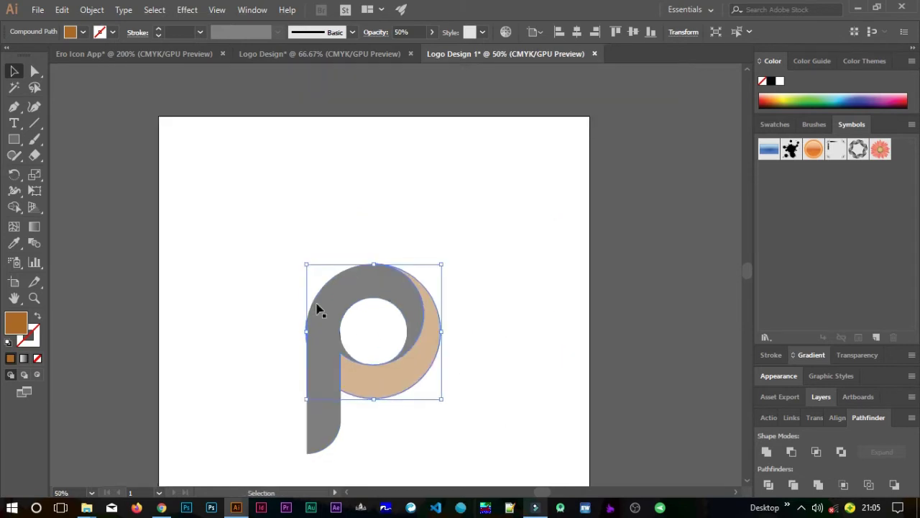
drag(220, 221, 485, 427)
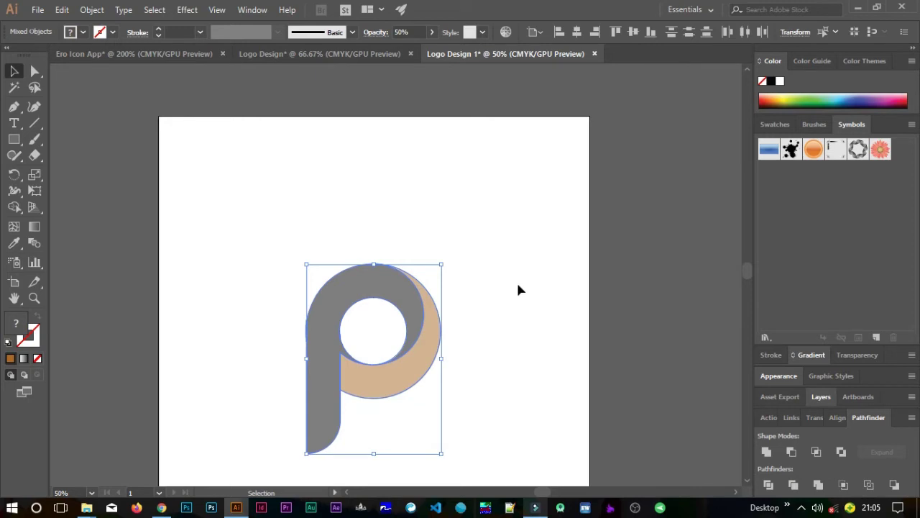
click(414, 31)
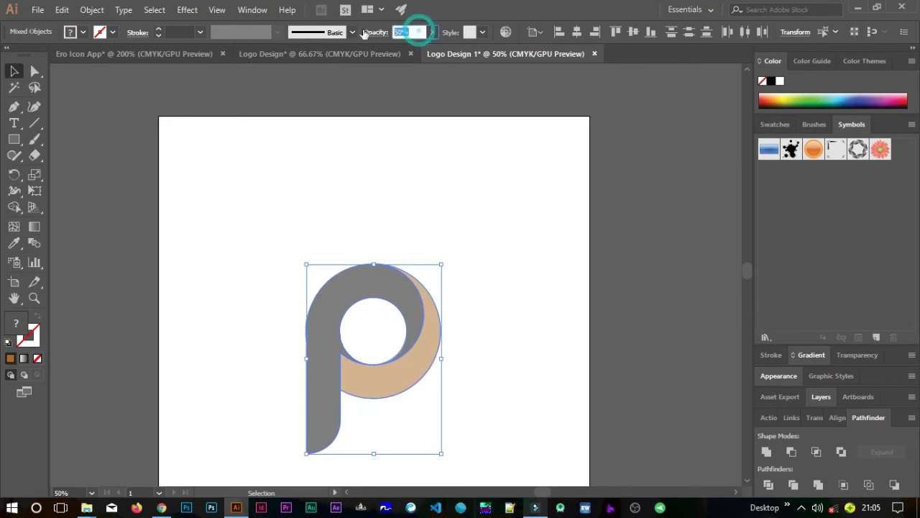
text(100)
key(Return)
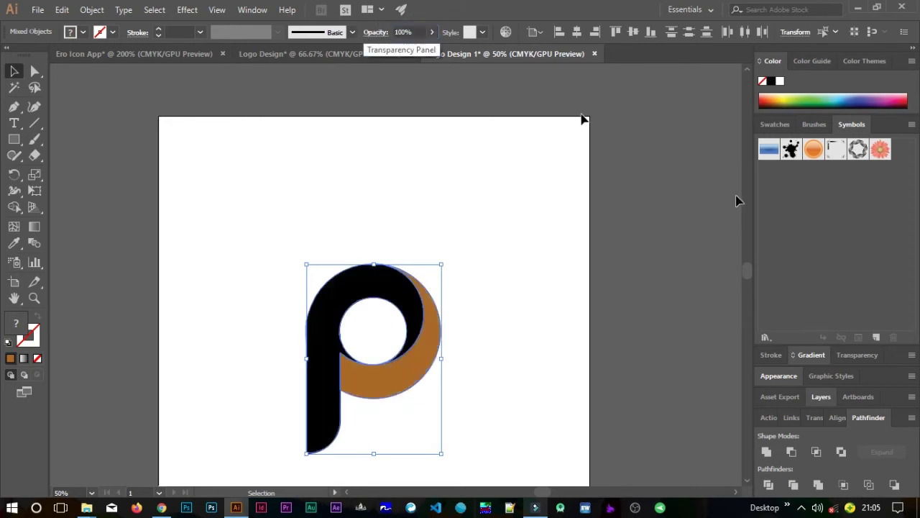
click(573, 374)
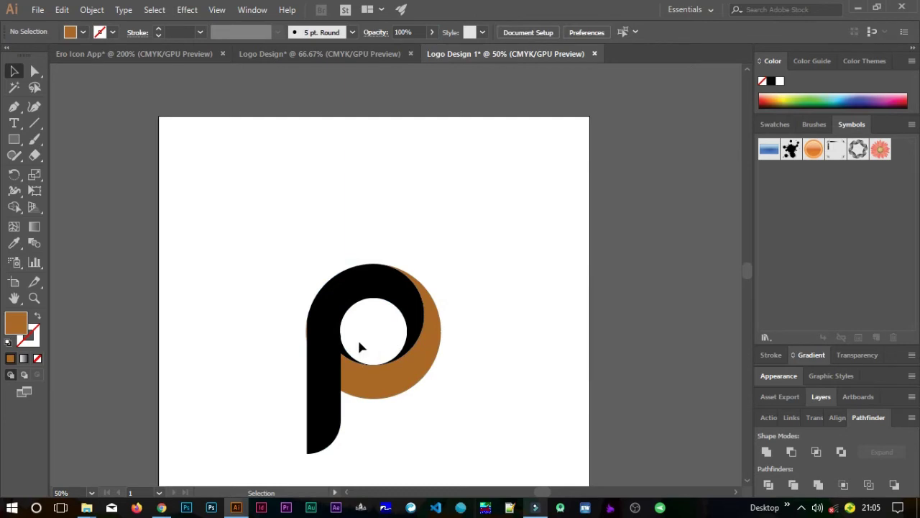
Apply a Linear gradient fill to the black front P shape.
scroll(353, 328, down, 1)
scroll(353, 329, up, 1)
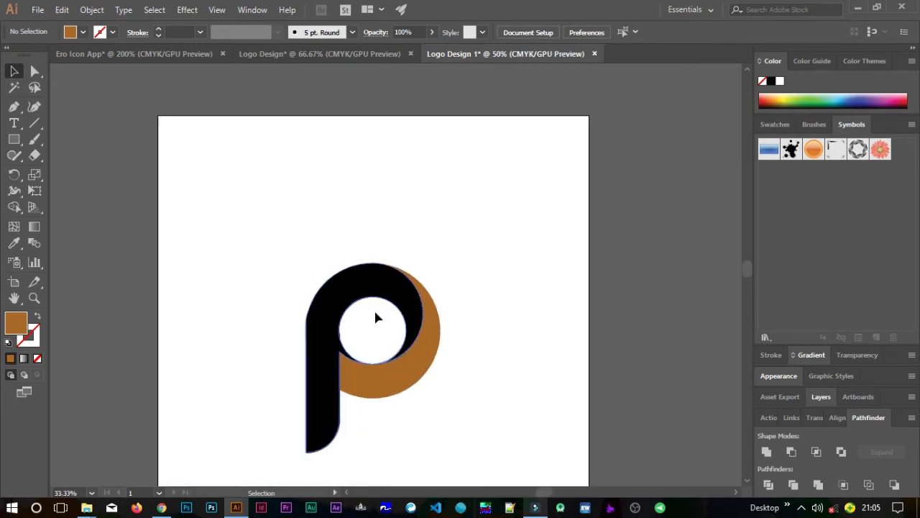
click(325, 331)
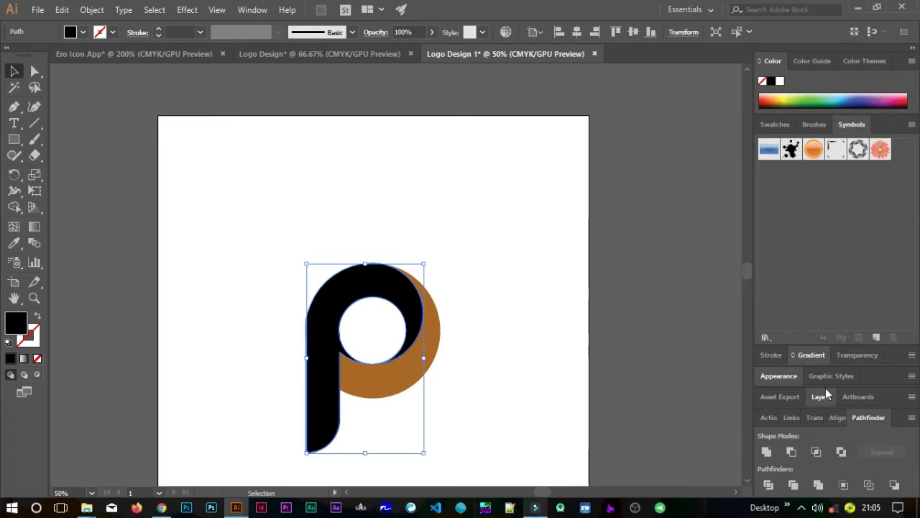
click(816, 359)
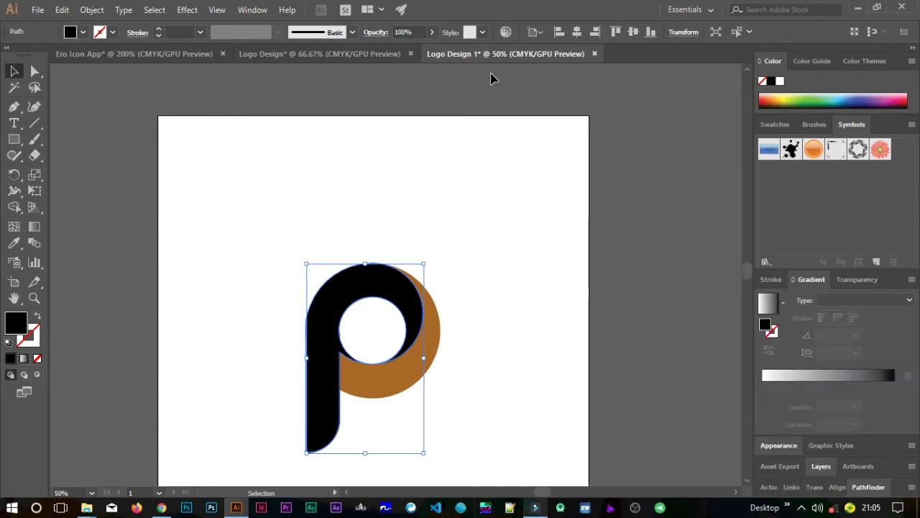
click(251, 10)
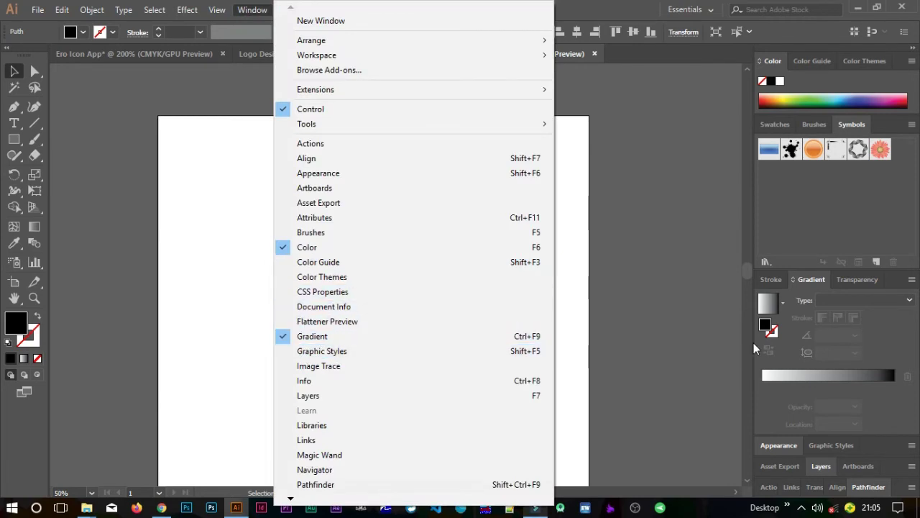
click(818, 280)
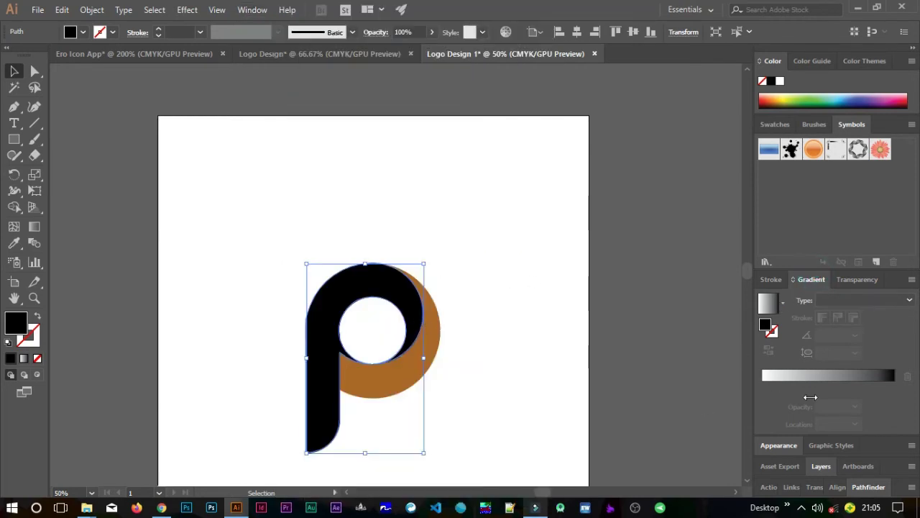
click(855, 301)
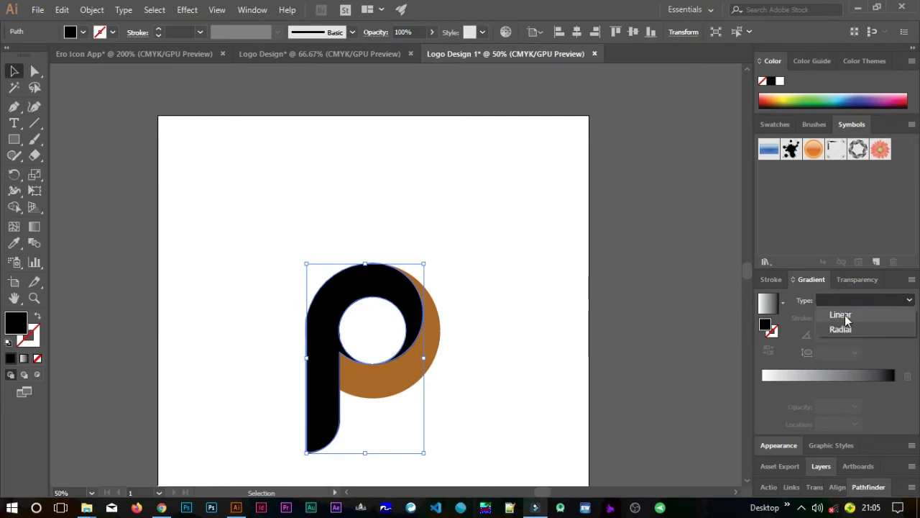
click(843, 314)
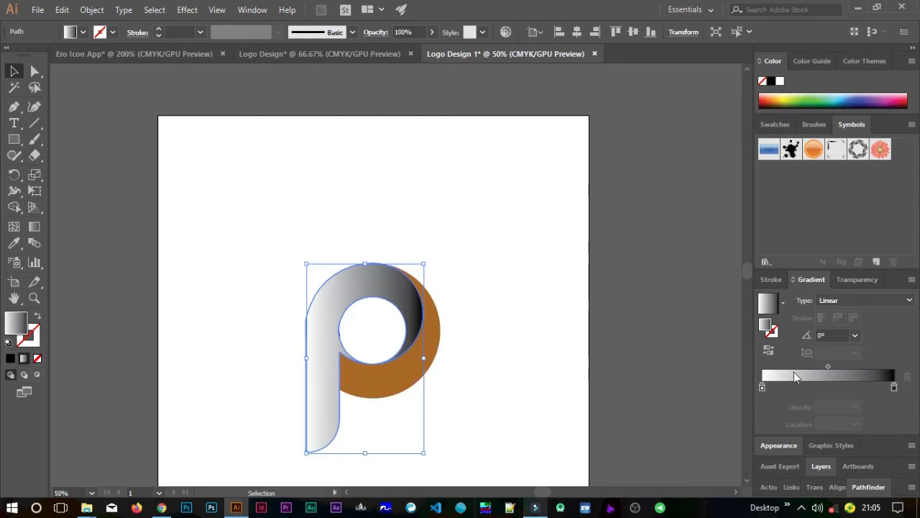
Recolour the gradient's black end stop in HSB mode to a red with H 353.8°, S 100% and B 93.52%.
double_click(894, 388)
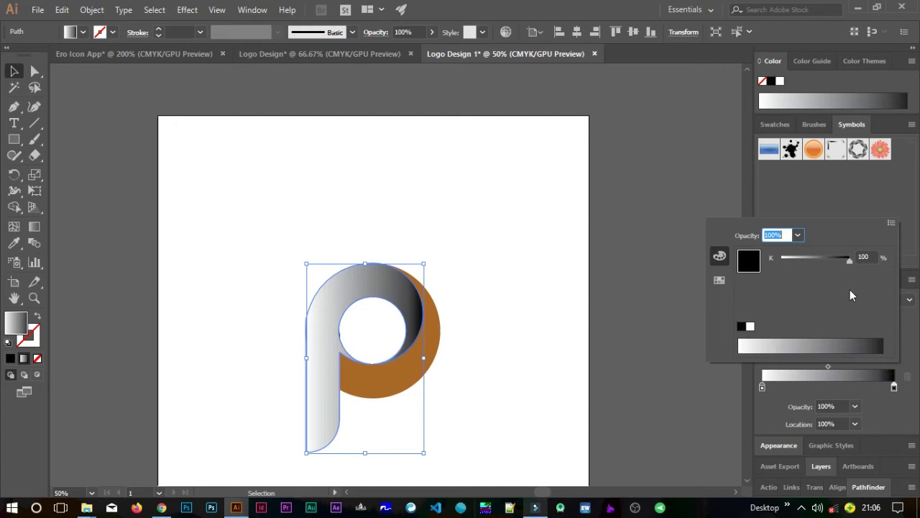
click(891, 223)
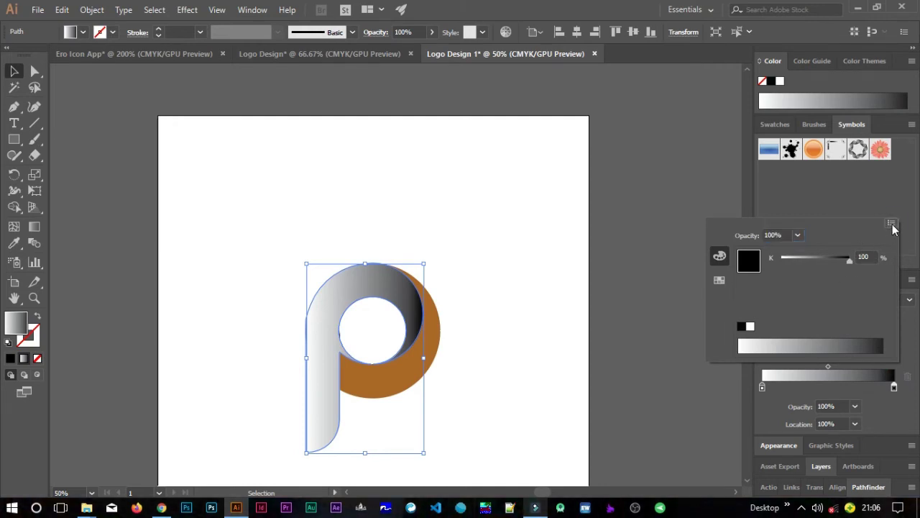
click(825, 257)
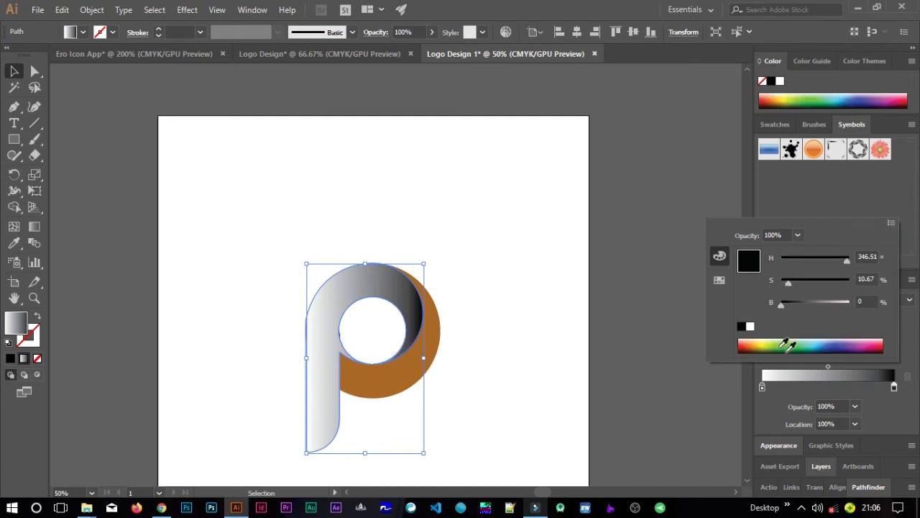
drag(874, 338, 888, 337)
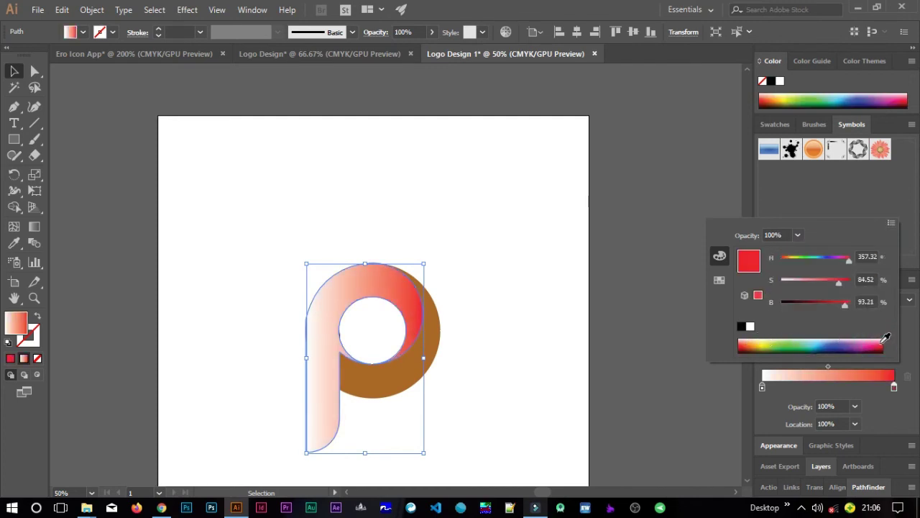
shift+click(886, 338)
shift+click(886, 338)
drag(833, 286, 852, 287)
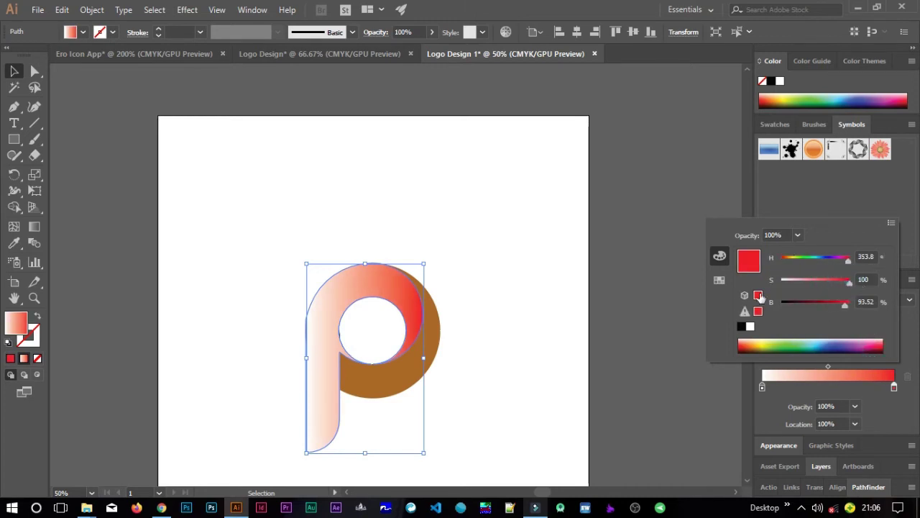
click(822, 204)
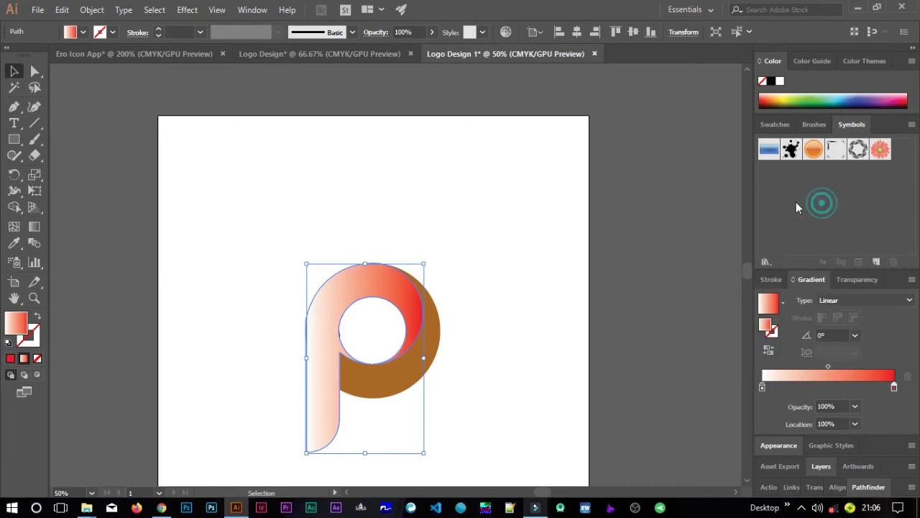
Recolour the gradient's white start stop in HSB mode to a golden yellow with H 49°, S 100% and B 91.13%, and deselect the P.
click(763, 387)
double_click(762, 387)
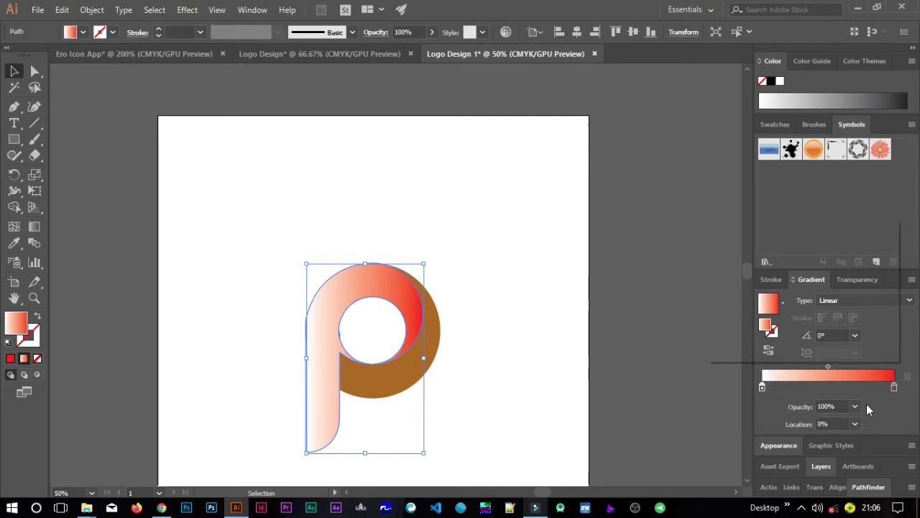
click(892, 223)
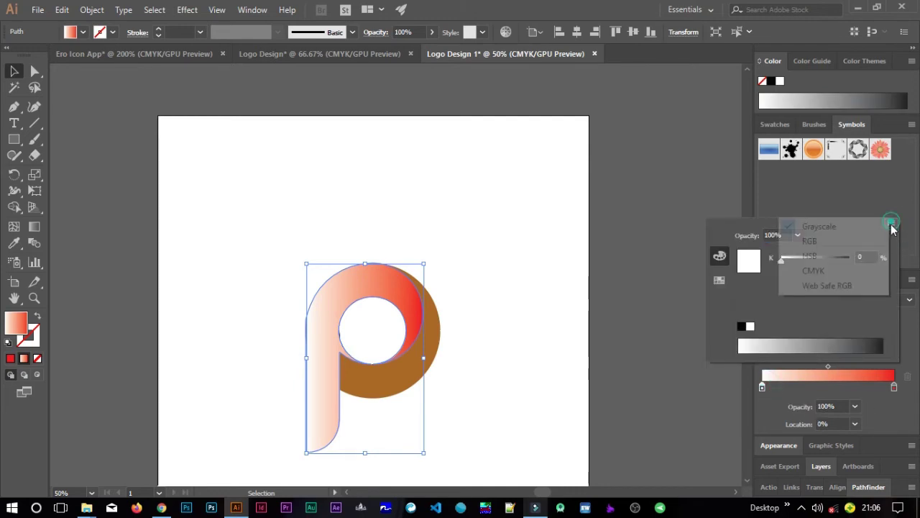
click(838, 254)
mouse_move(764, 343)
mouse_down()
mouse_move(768, 335)
mouse_move(763, 343)
mouse_up()
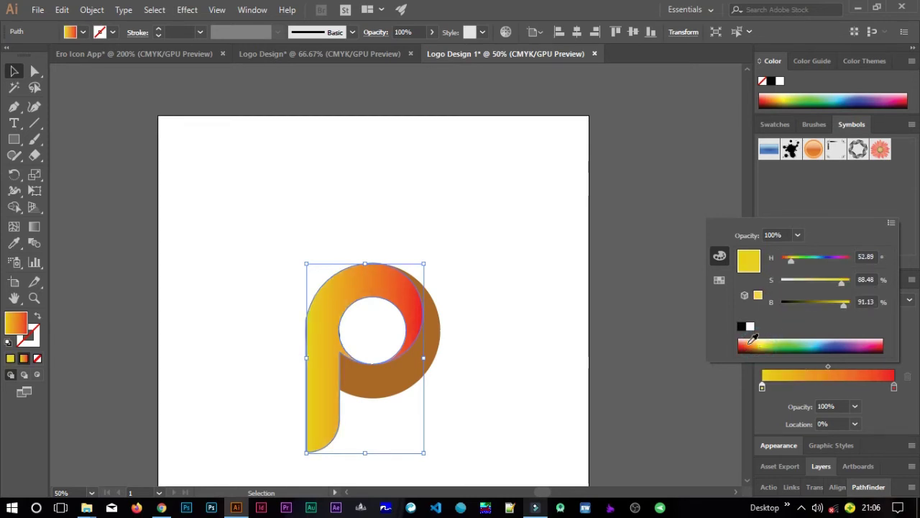
drag(845, 282, 855, 281)
click(790, 260)
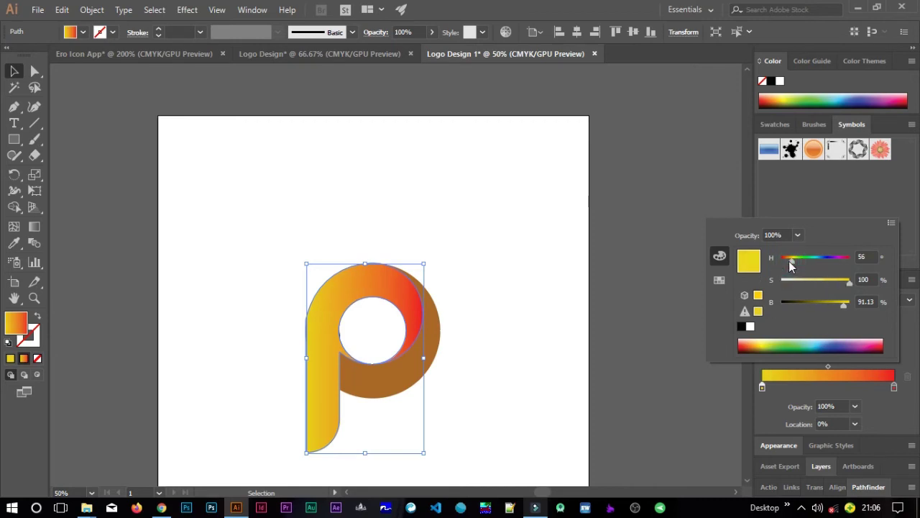
click(789, 261)
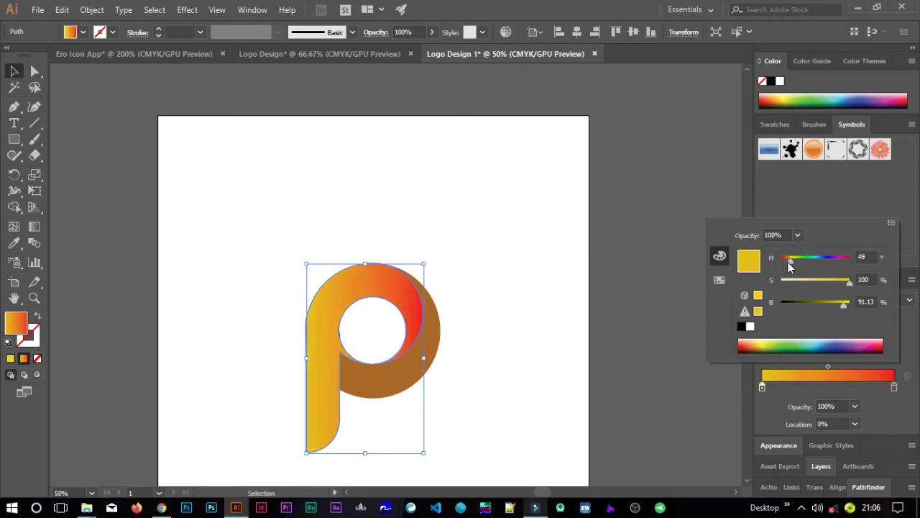
click(828, 192)
click(468, 338)
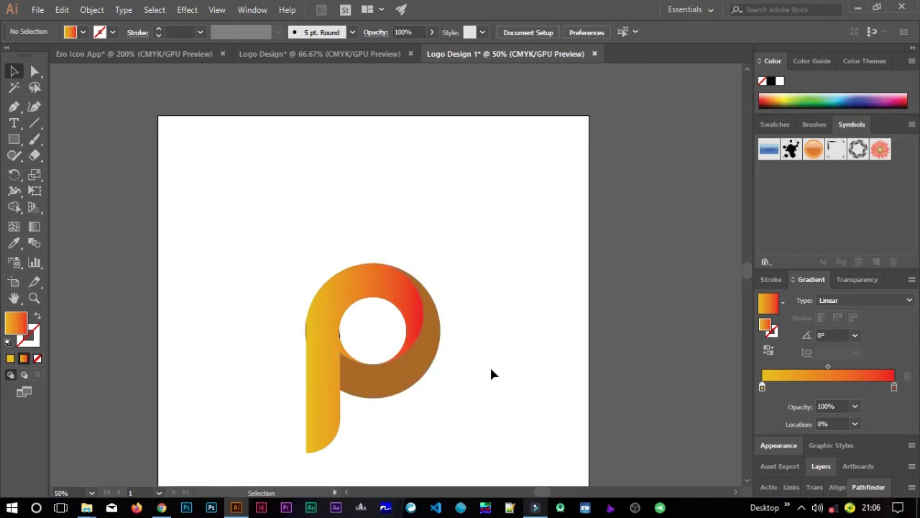
Apply a Linear gradient fill to the brown crescent shape behind the P.
click(421, 369)
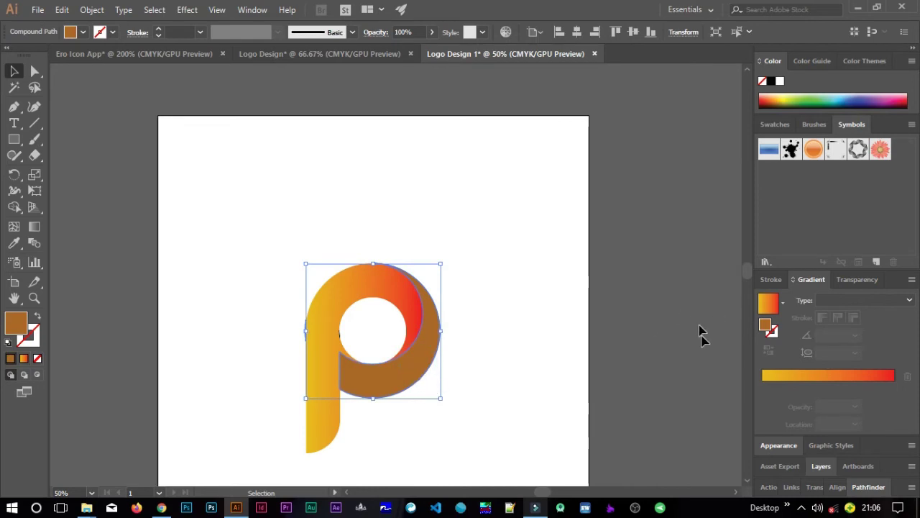
click(872, 300)
click(867, 317)
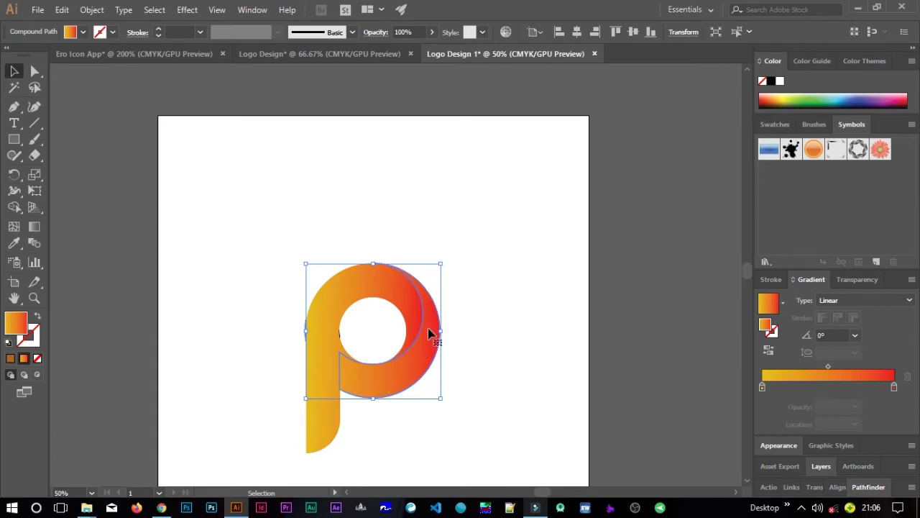
Reverse the crescent's gradient direction to 180° with the Gradient tool and deselect the shape.
click(32, 230)
mouse_move(316, 343)
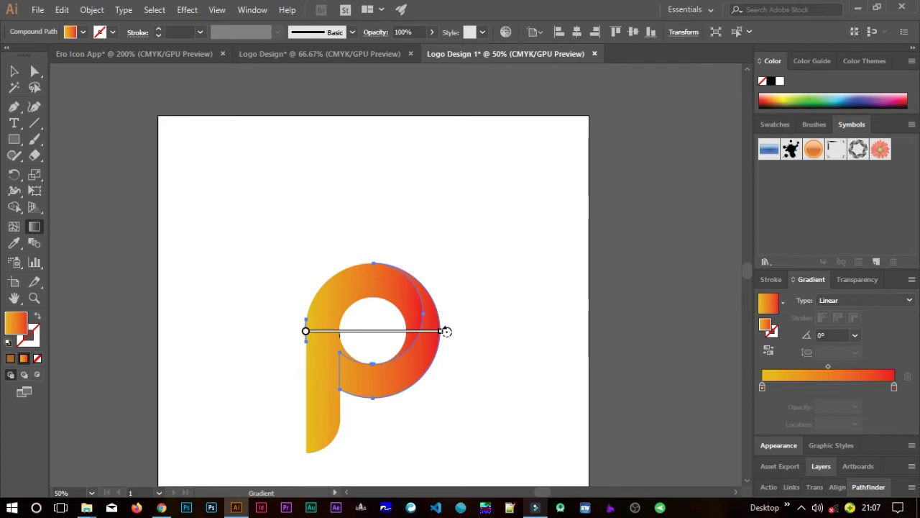
mouse_move(445, 330)
mouse_down()
mouse_move(433, 388)
mouse_move(361, 425)
mouse_move(303, 426)
mouse_move(245, 400)
mouse_move(232, 327)
mouse_up()
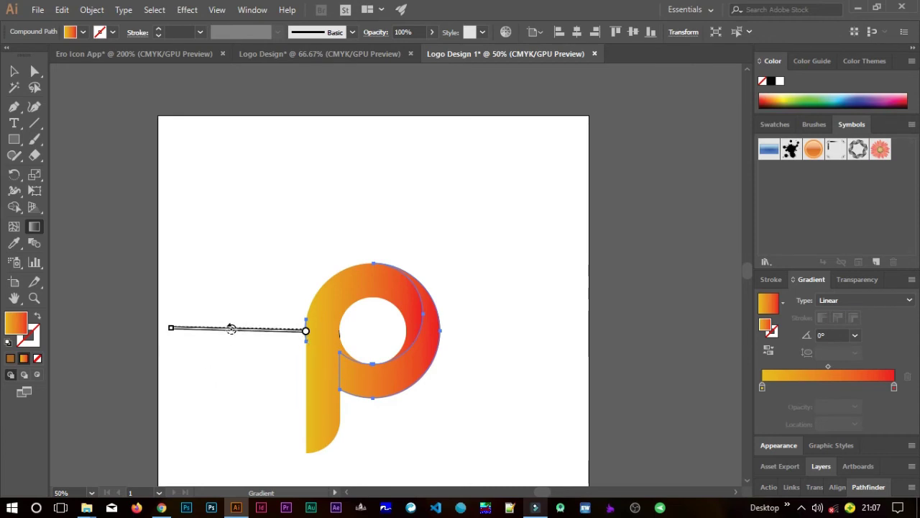
drag(232, 329, 231, 329)
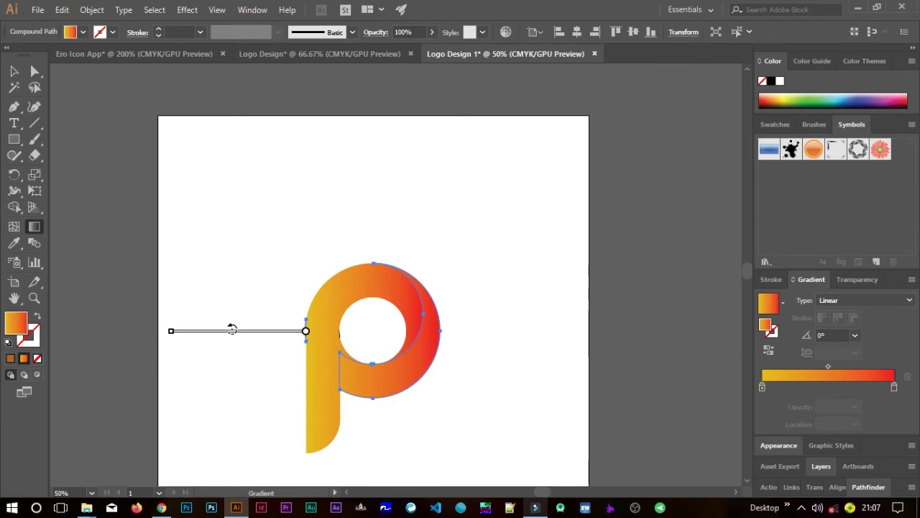
drag(233, 328, 232, 328)
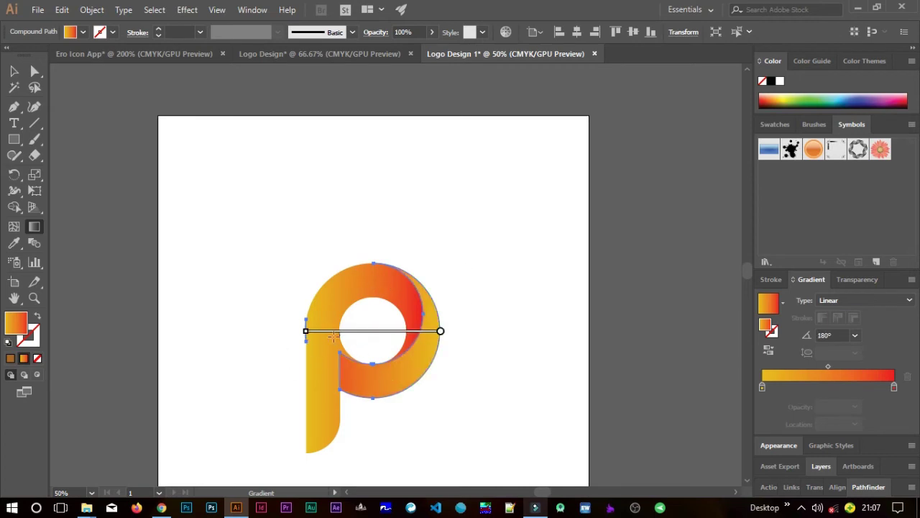
key(v)
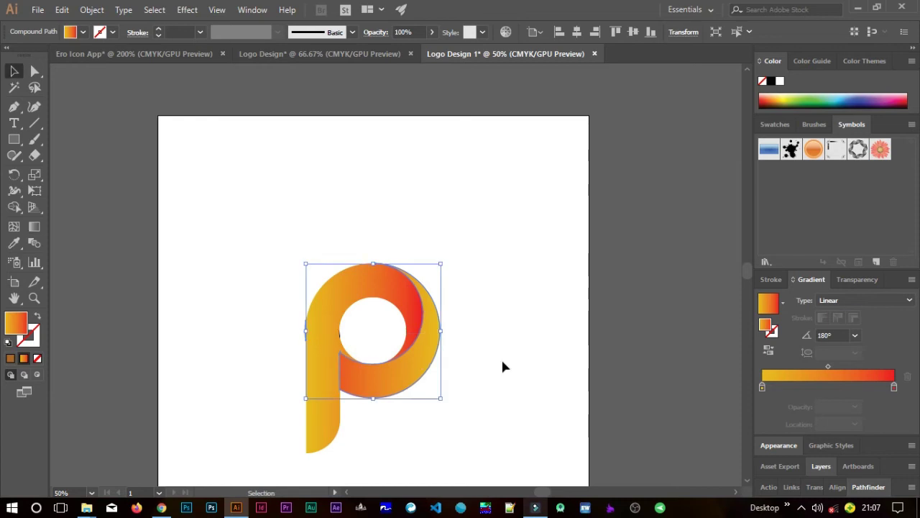
click(609, 345)
Inspect the P's outer stem edge and inner hole up close for stray slivers.
scroll(381, 332, down, 2)
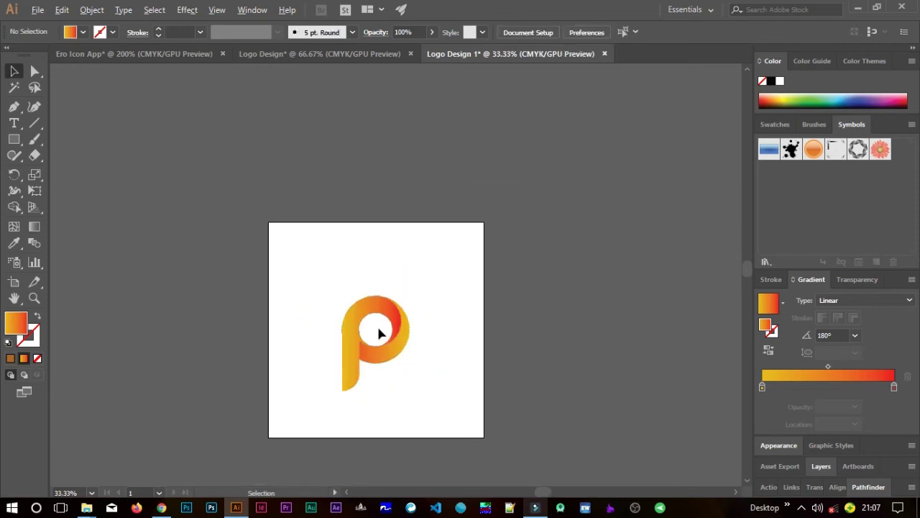
scroll(392, 348, up, 1)
scroll(392, 348, up, 1)
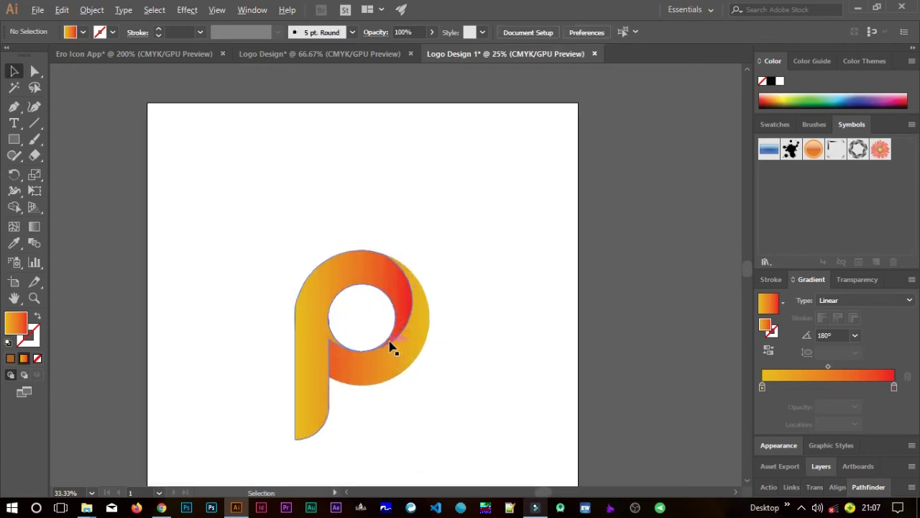
scroll(392, 348, up, 1)
scroll(392, 348, down, 1)
scroll(392, 349, up, 1)
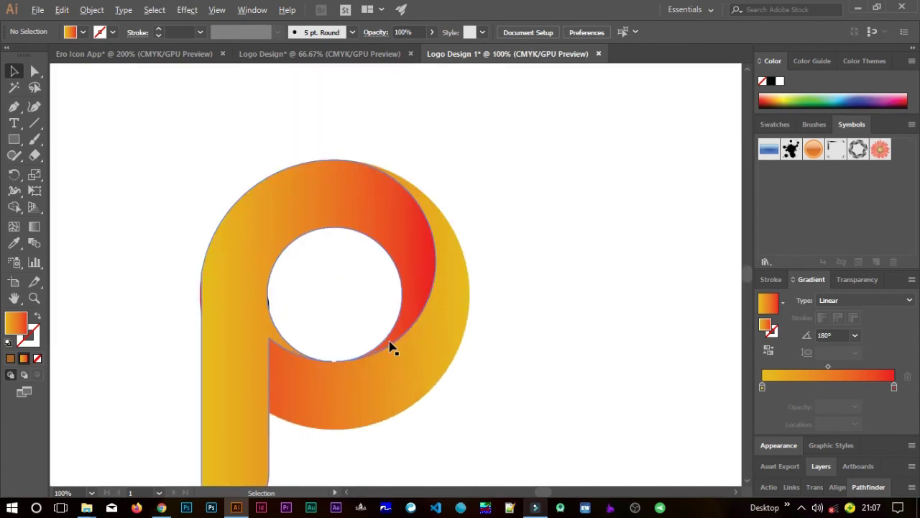
scroll(392, 348, down, 1)
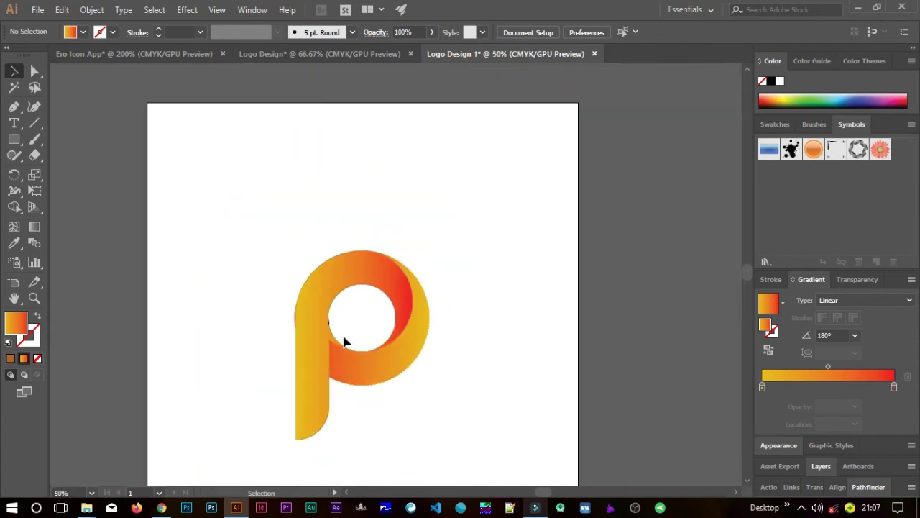
scroll(343, 338, up, 1)
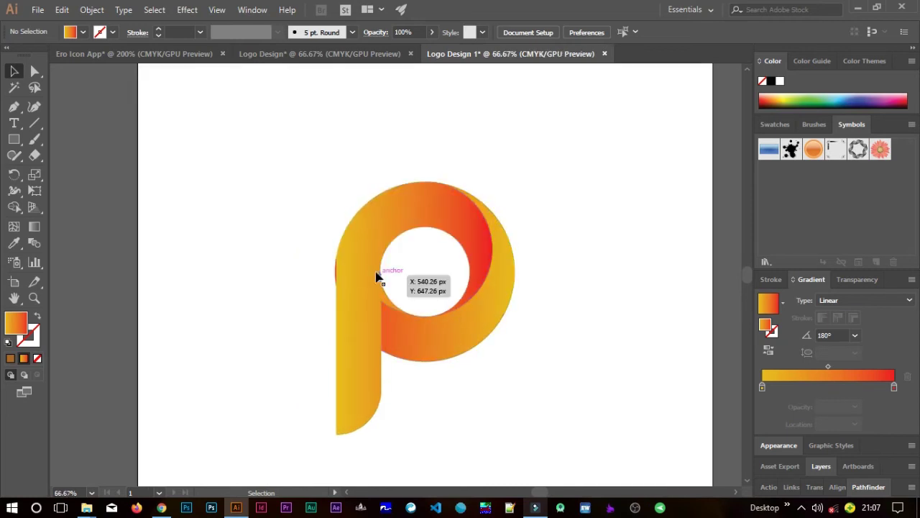
scroll(353, 286, up, 1)
scroll(350, 285, up, 1)
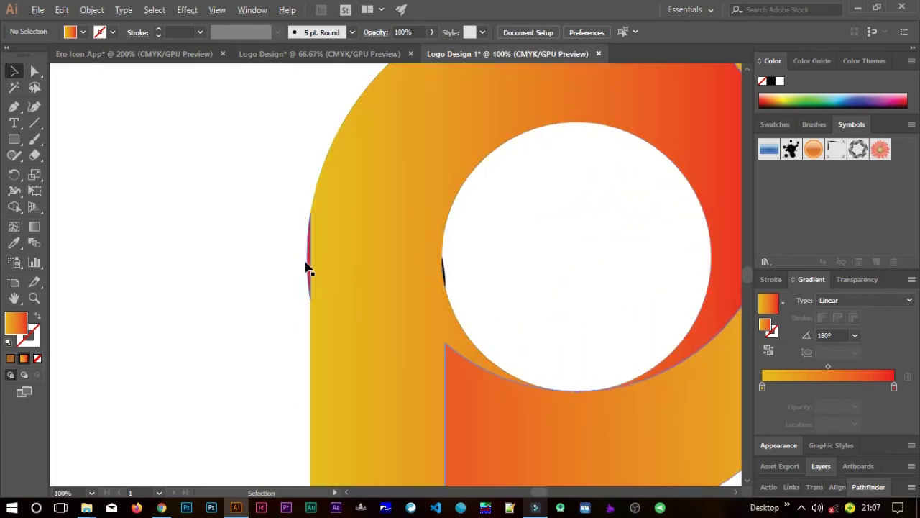
scroll(309, 263, up, 2)
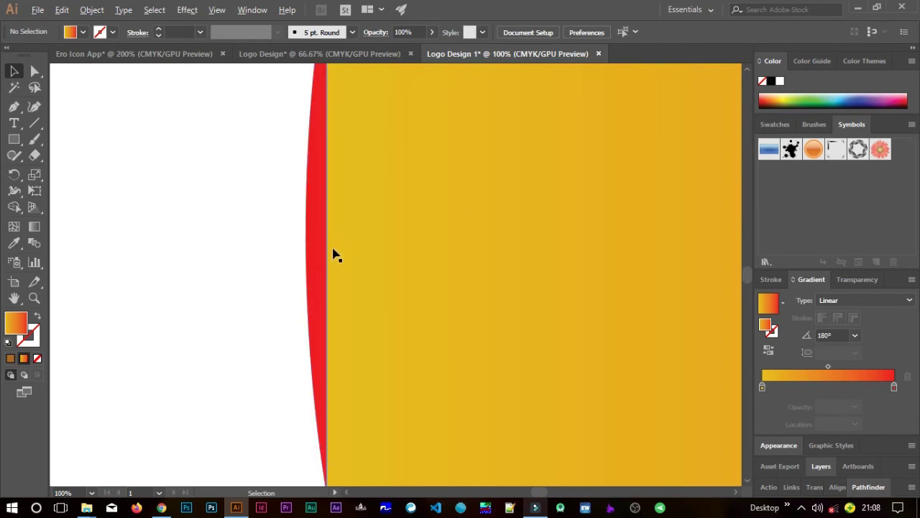
scroll(345, 254, down, 2)
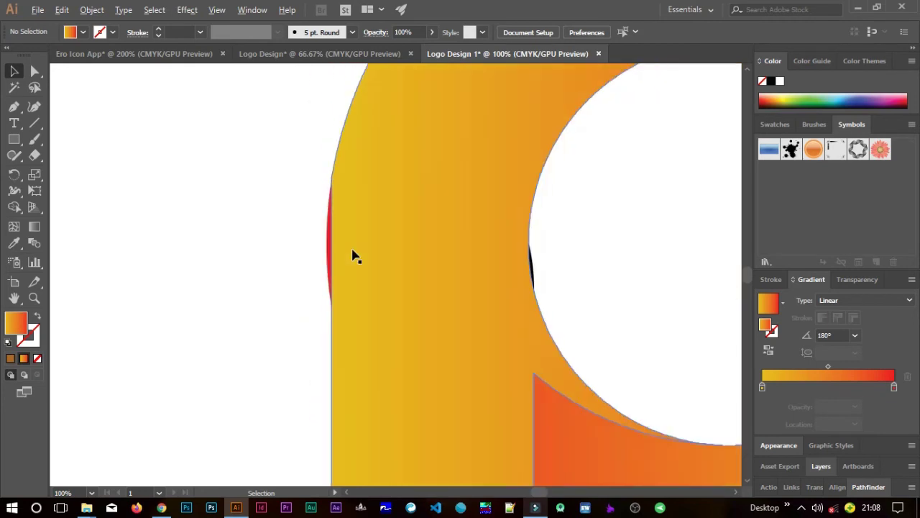
Select all the logo shapes and remove the red sliver on the stem's outer edge with the Shape Builder tool.
drag(222, 172, 698, 365)
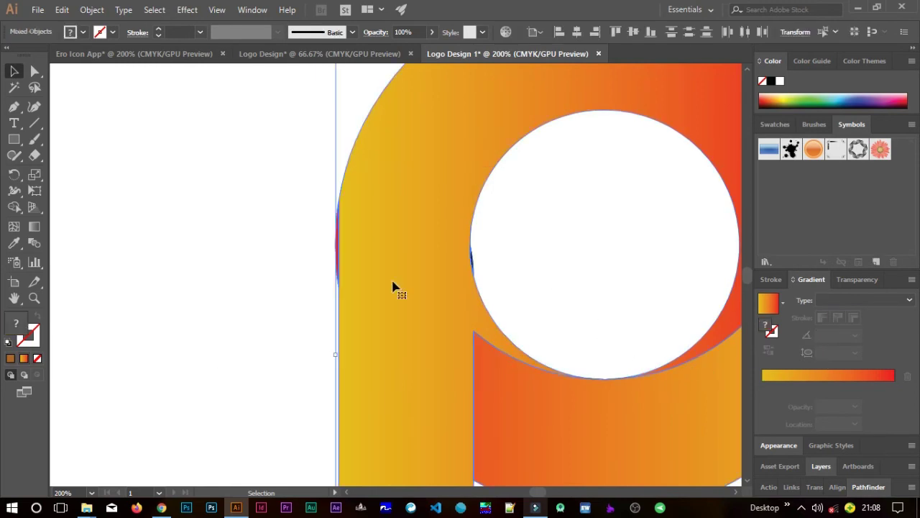
click(14, 206)
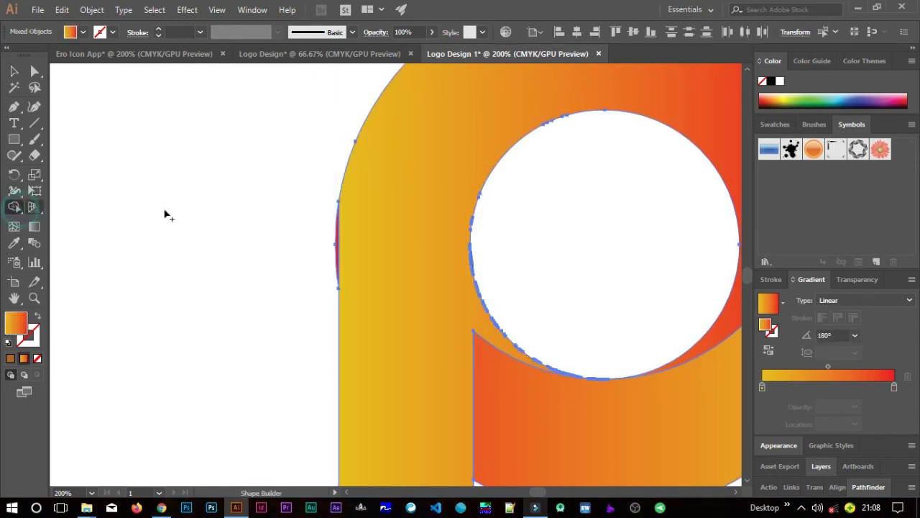
scroll(338, 241, up, 4)
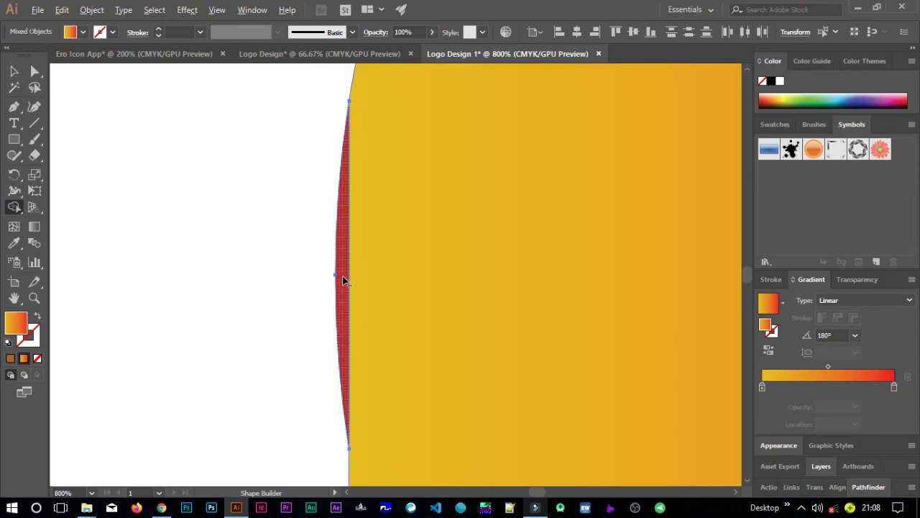
click(343, 277)
scroll(420, 282, down, 3)
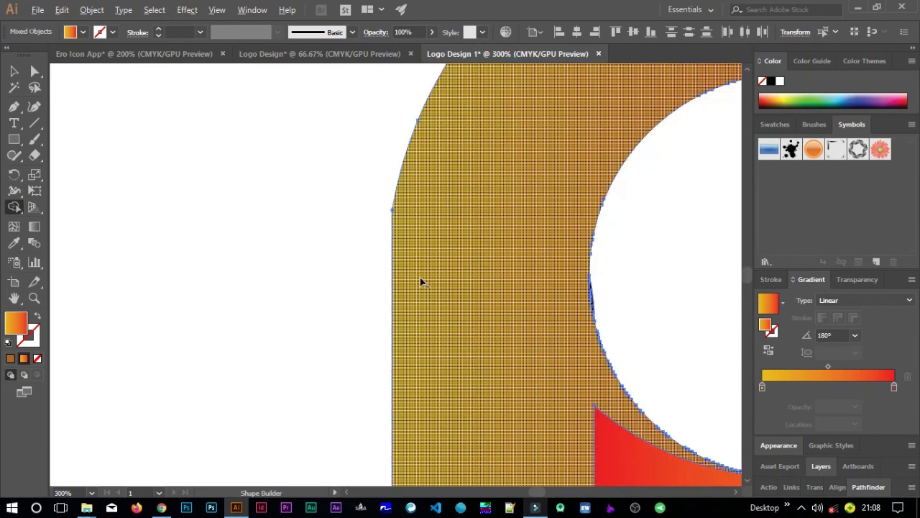
Remove the black sliver on the inner hole's edge with the Shape Builder tool and deselect the logo.
scroll(611, 310, up, 3)
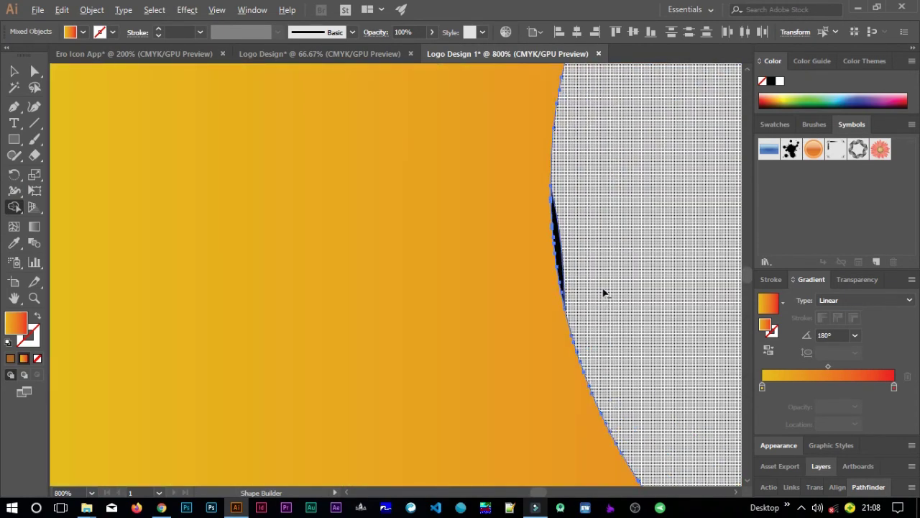
scroll(518, 203, right, 2)
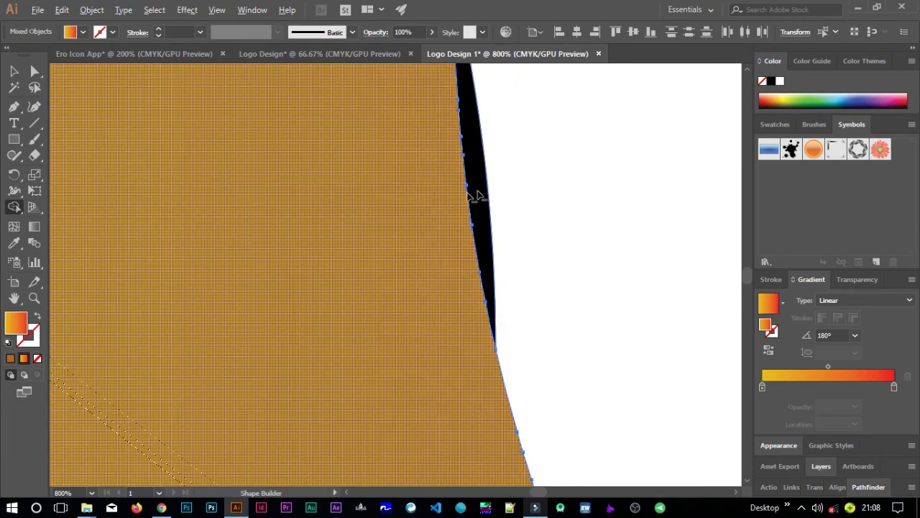
scroll(431, 259, down, 4)
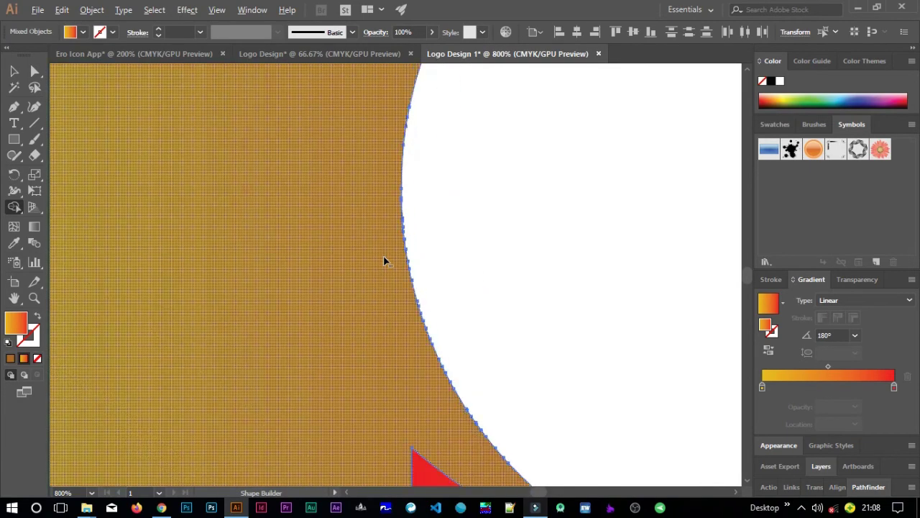
scroll(385, 260, down, 6)
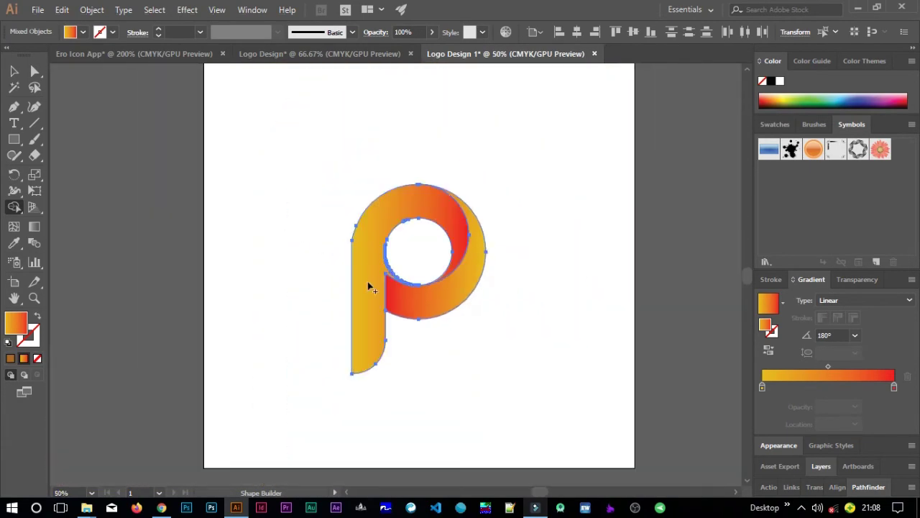
key(v)
click(569, 325)
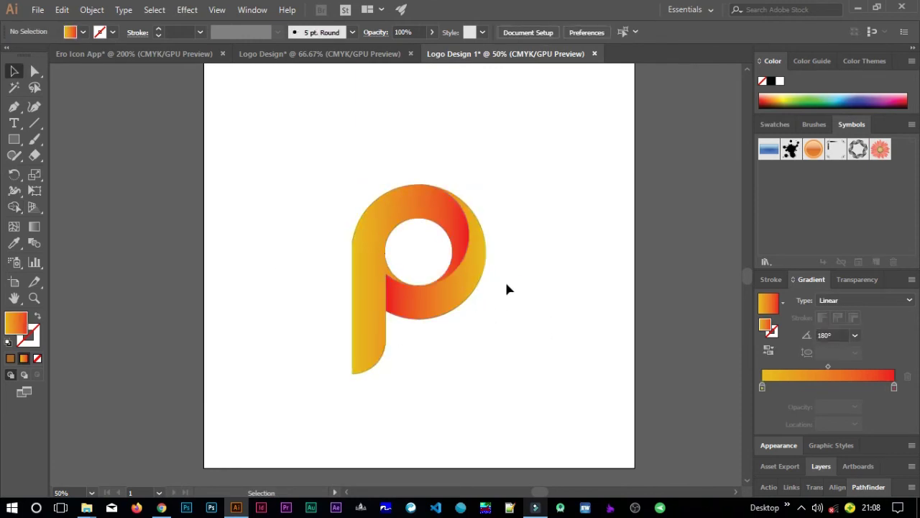
Check the reference P in the Logo Design document, and in Logo Design 1 draw a black circle about 380 px wide beside the stem.
click(348, 55)
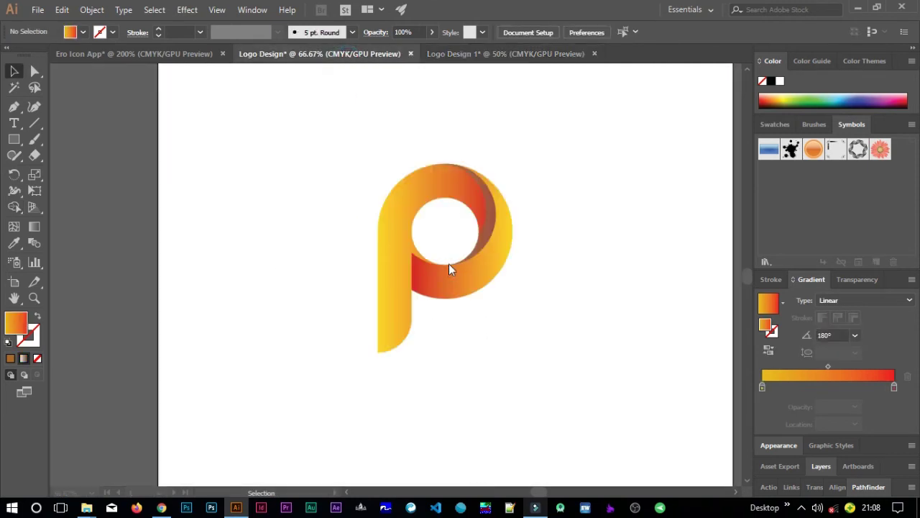
click(519, 57)
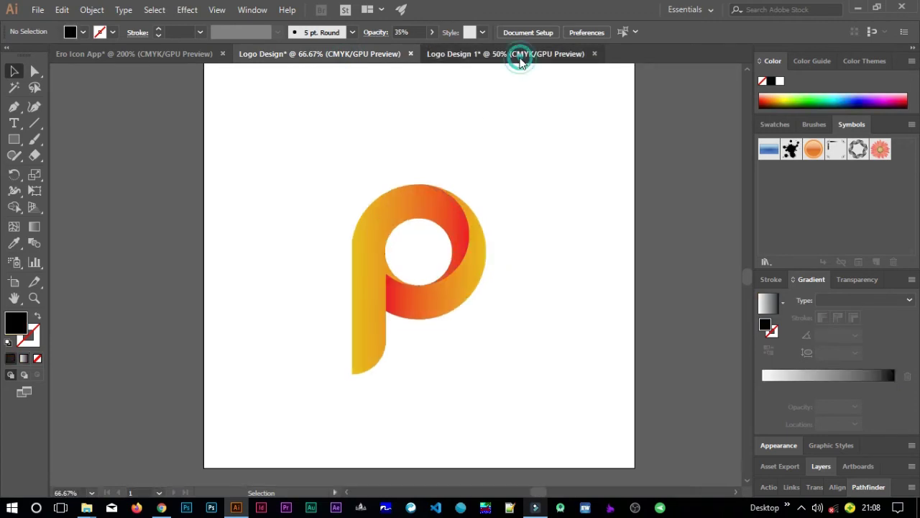
click(14, 140)
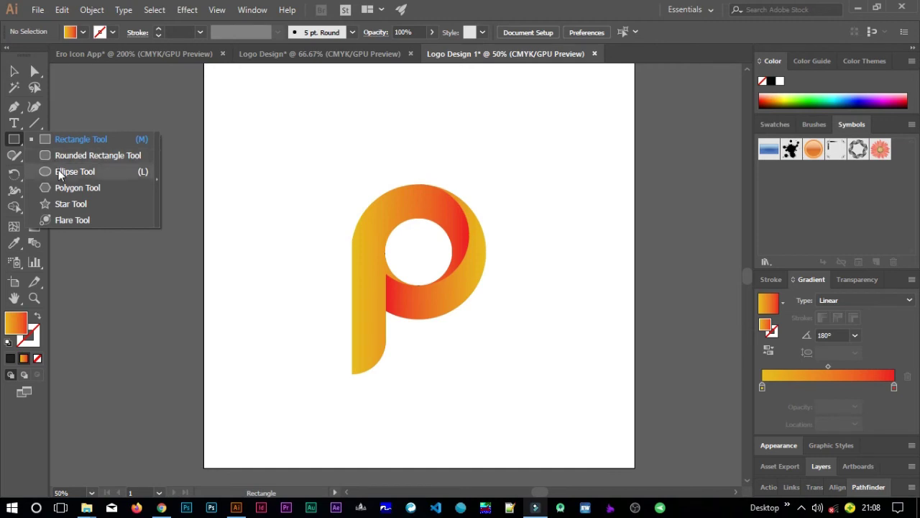
click(58, 170)
drag(282, 306, 321, 366)
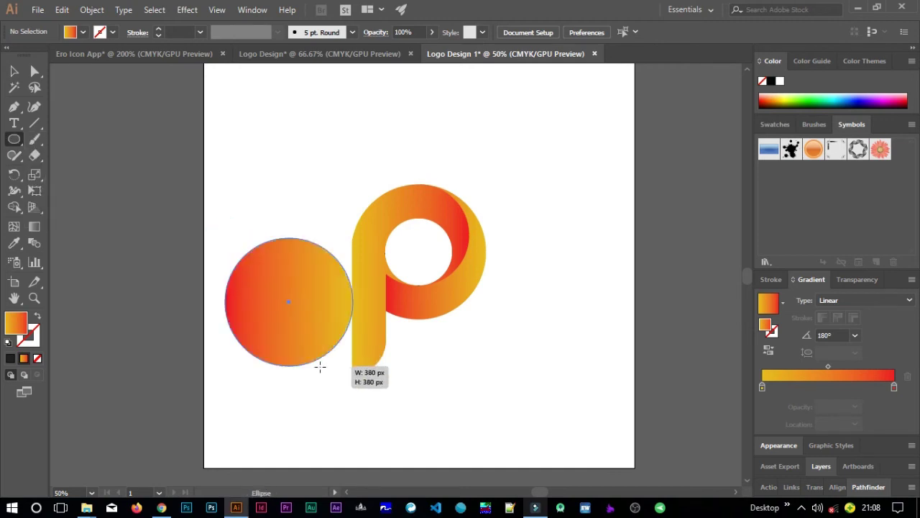
click(773, 82)
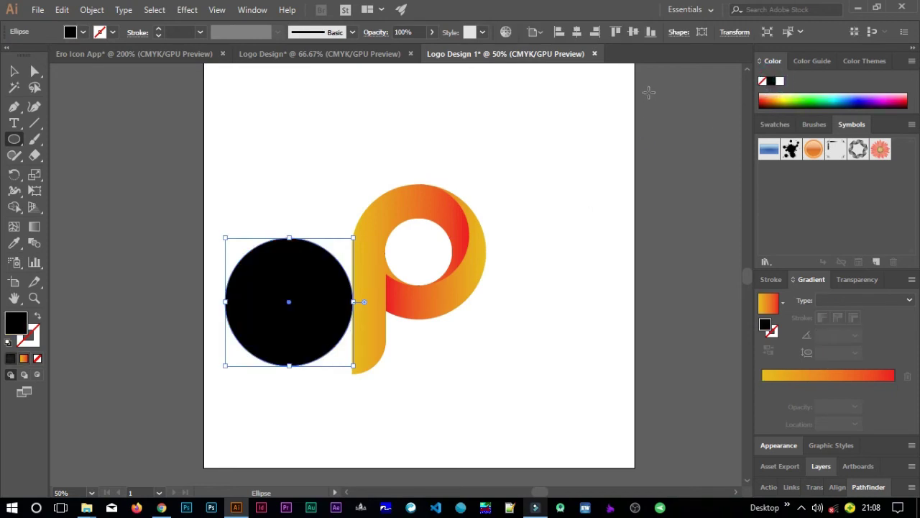
Resize the black circle beside the stem to 200 px wide and 200 px high.
click(735, 31)
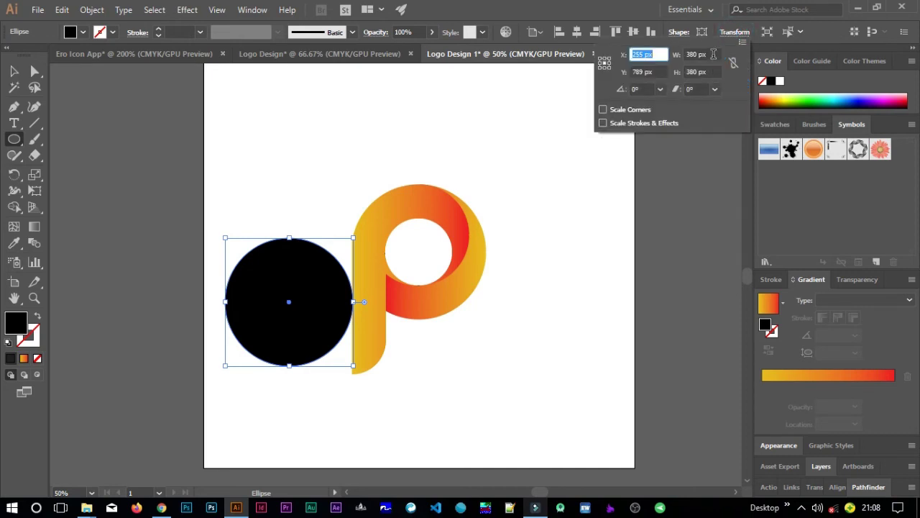
click(696, 55)
text(20)
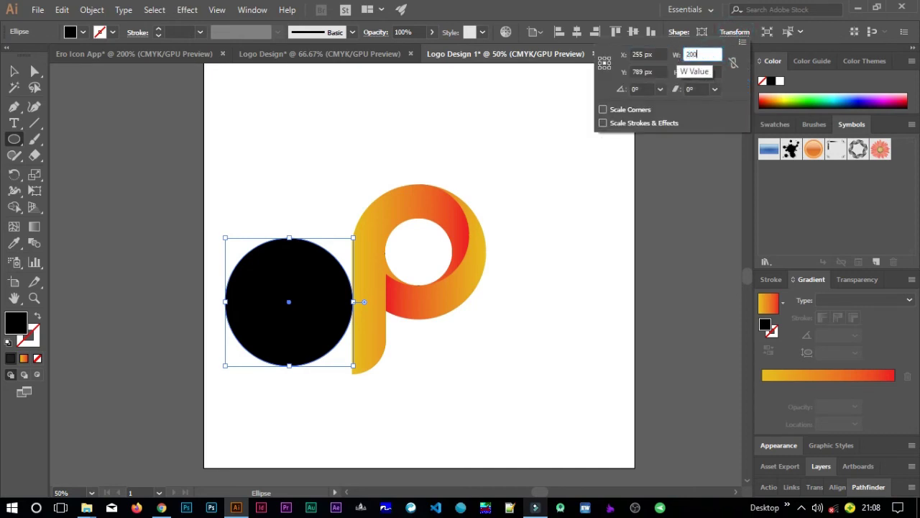
text(0)
key(Tab)
text(200)
key(Return)
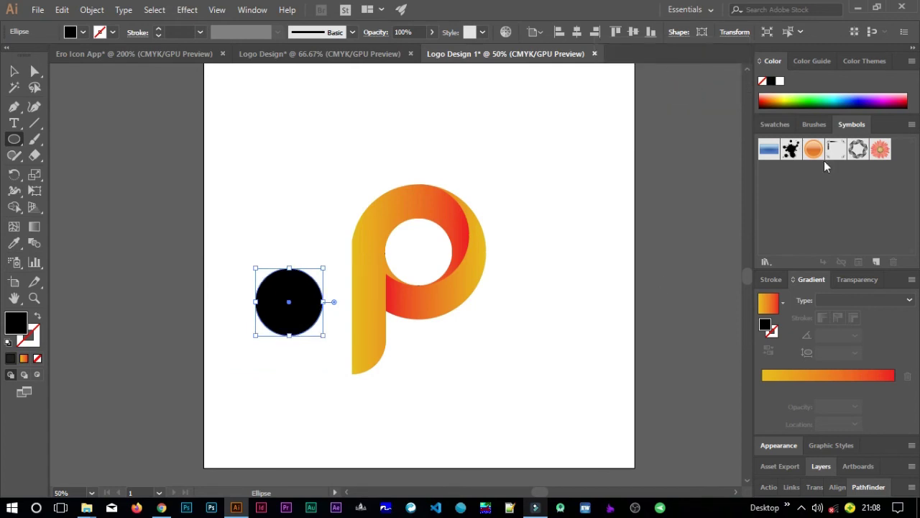
Centre the black circle over the P's inner hole and scale it proportionally upward to meet the ring's top edge.
click(838, 487)
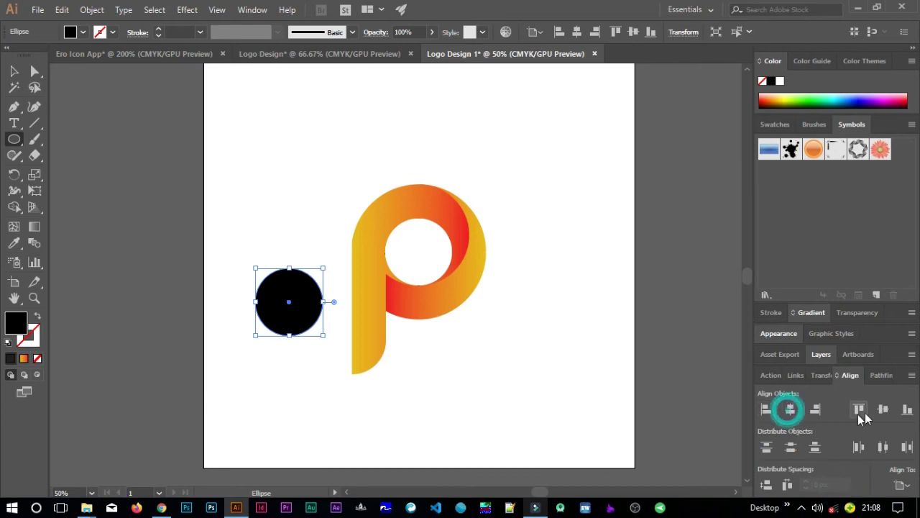
click(883, 409)
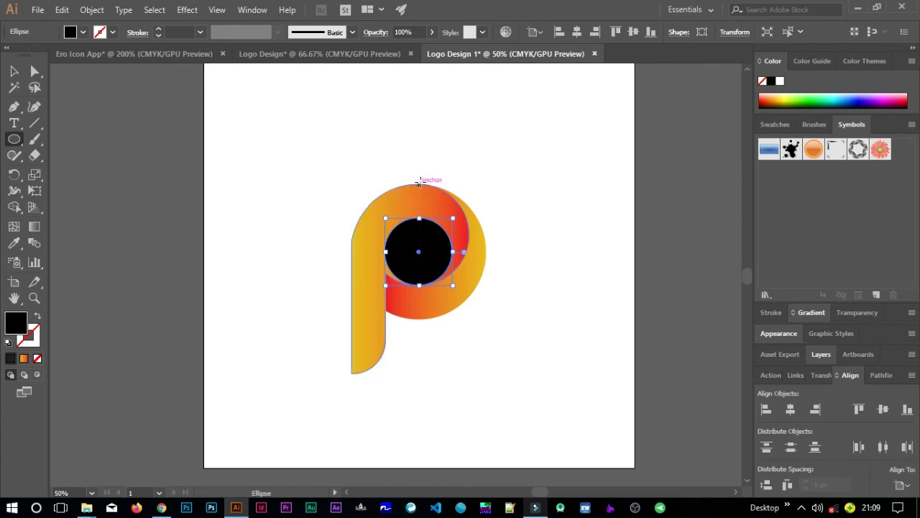
drag(419, 217, 425, 183)
key(shift)
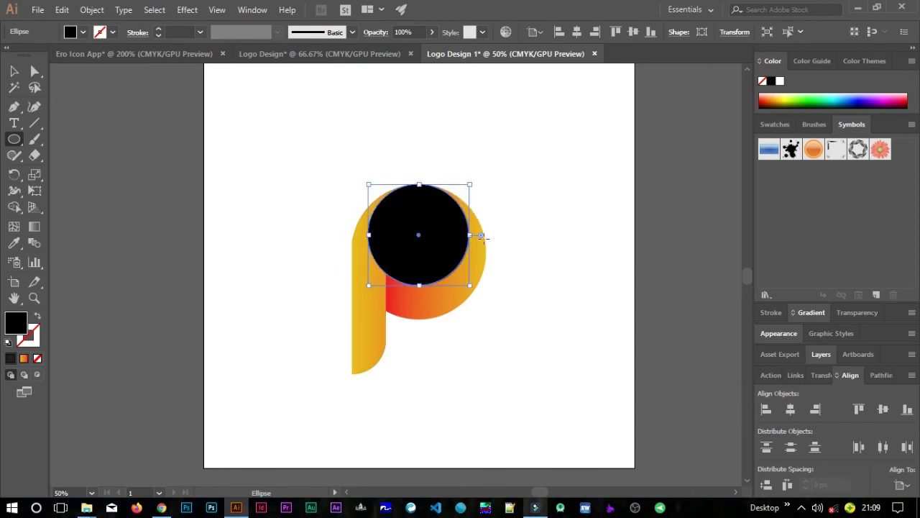
Duplicate the enlarged black circle to the lower right of the P and fill the copy with teal.
key(v)
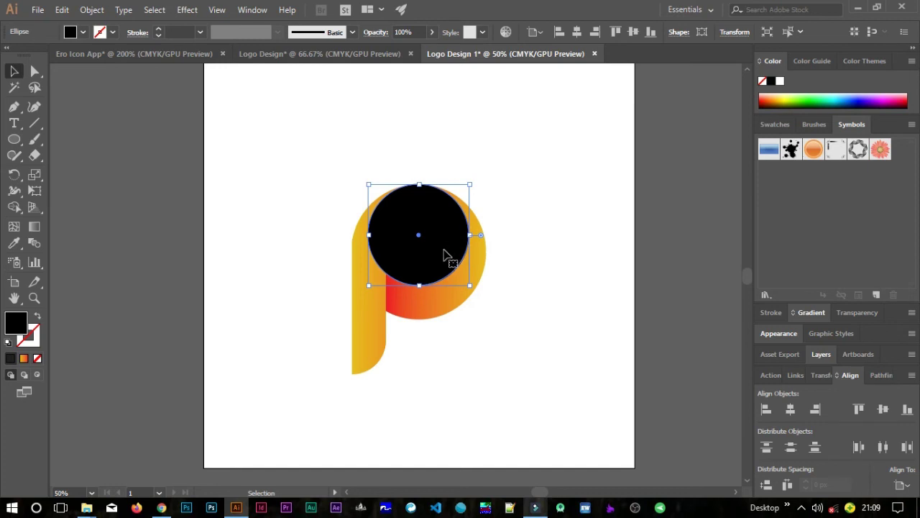
drag(444, 252, 555, 313)
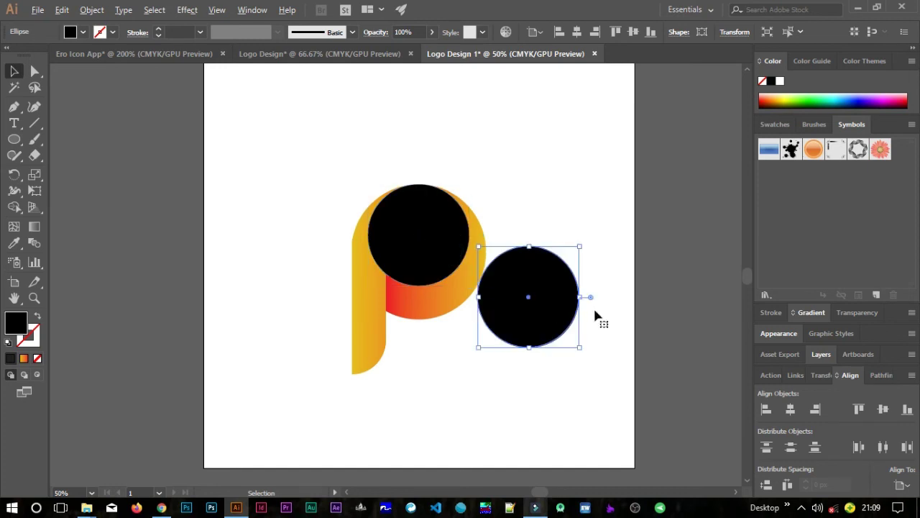
click(822, 102)
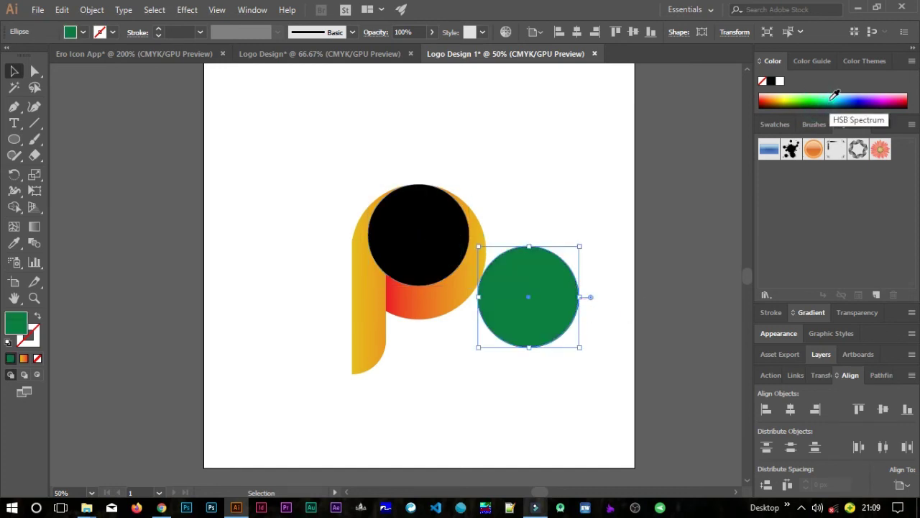
click(825, 101)
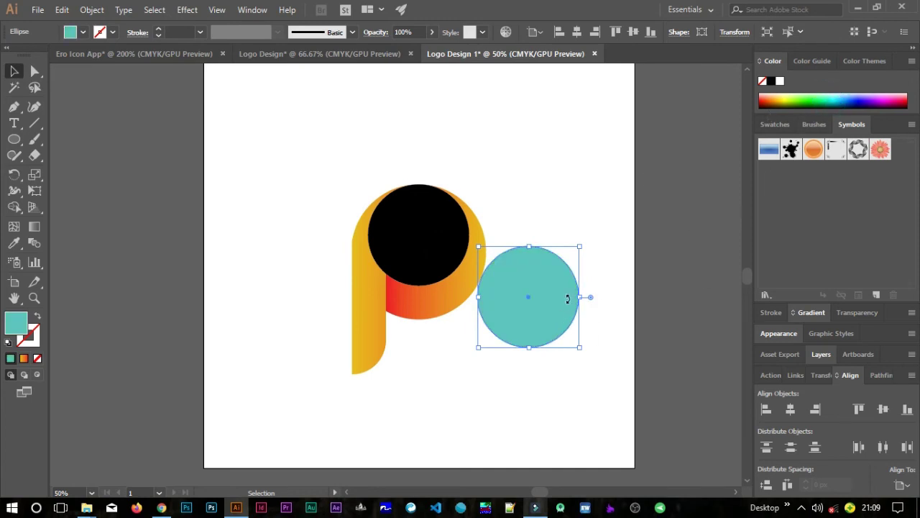
Snap the teal circle onto the black one, and move it back out to the right of the P.
key(a)
drag(480, 296, 371, 240)
key(v)
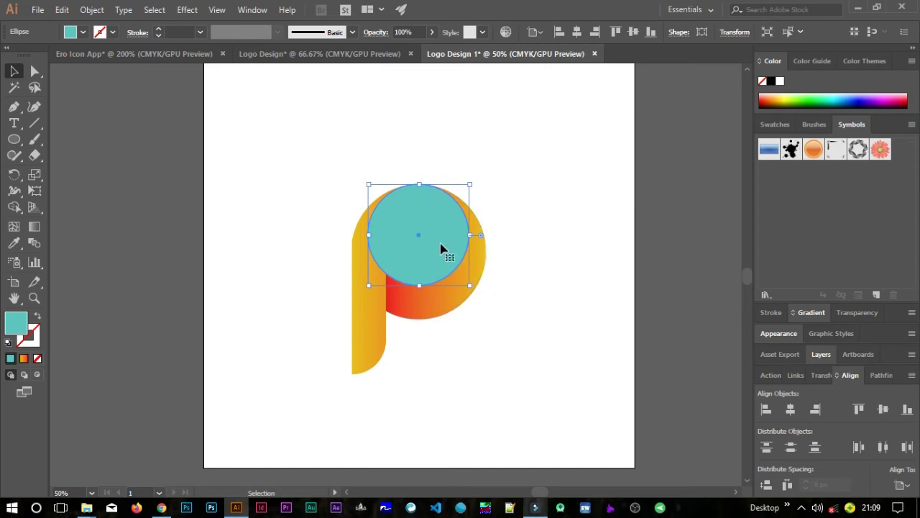
drag(440, 250, 587, 256)
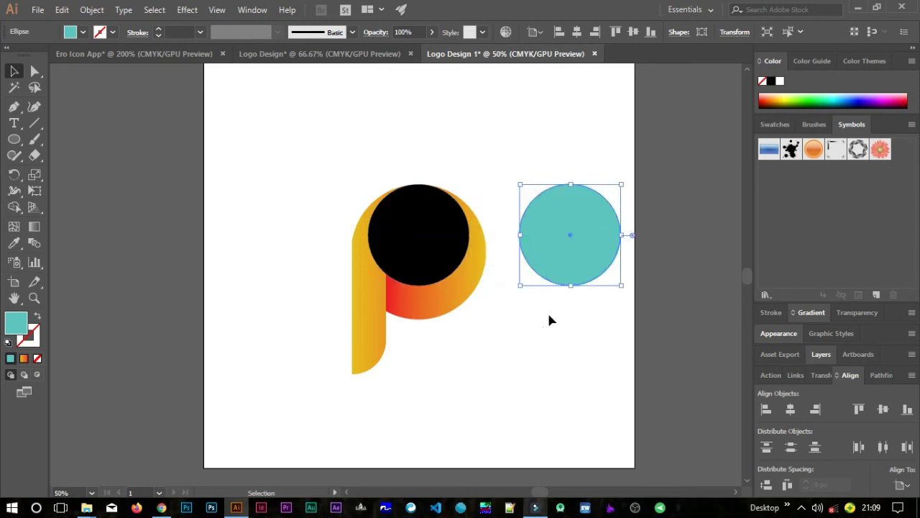
Set the opacity of both the teal circle and the black circle to 50%.
click(422, 31)
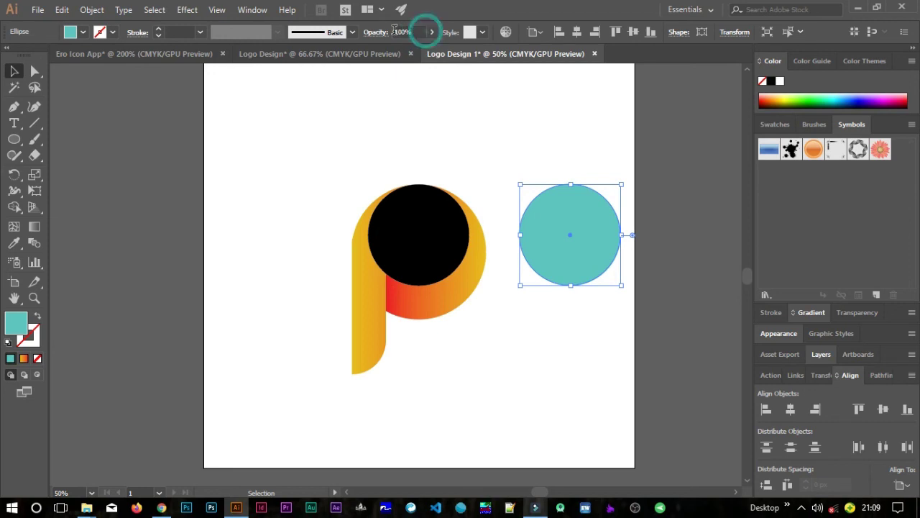
click(415, 32)
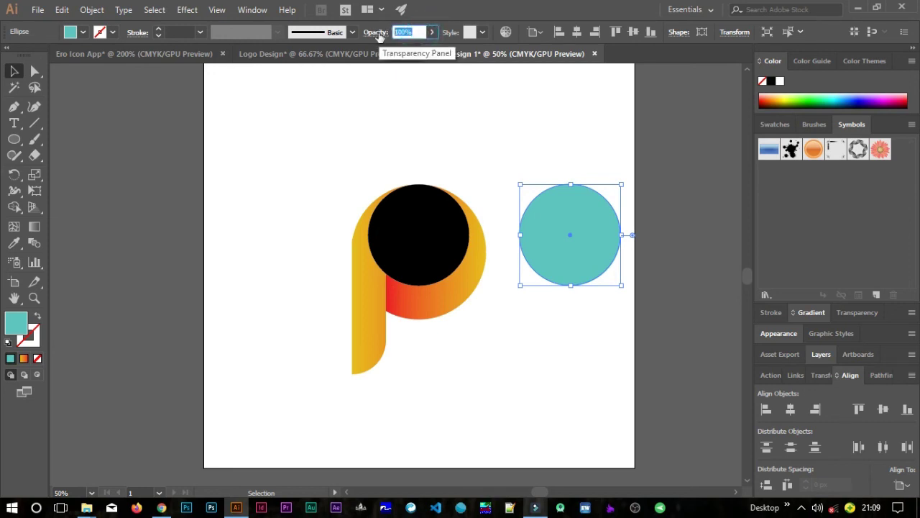
text(50)
key(Return)
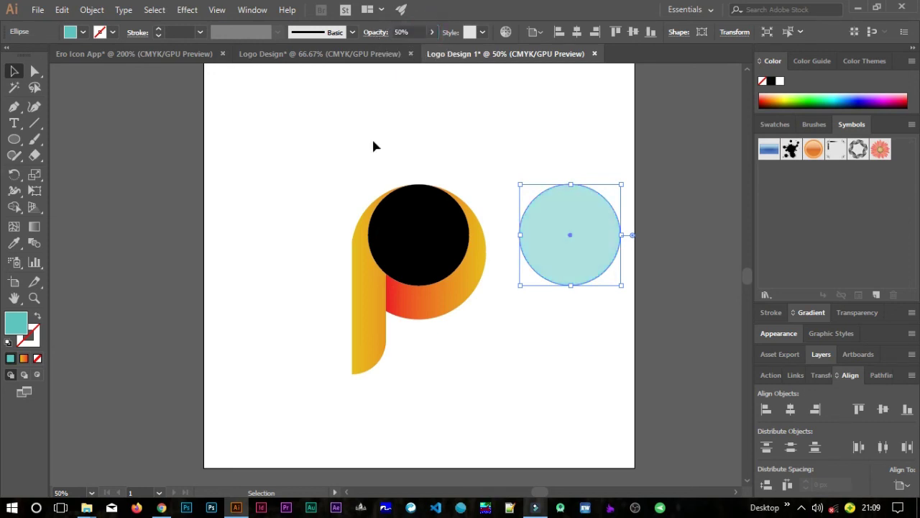
click(401, 231)
click(417, 32)
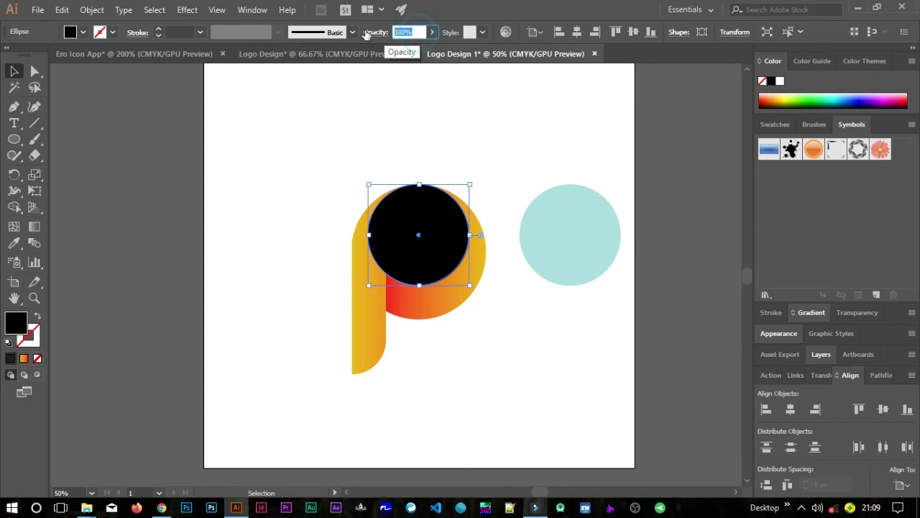
text(50)
key(Return)
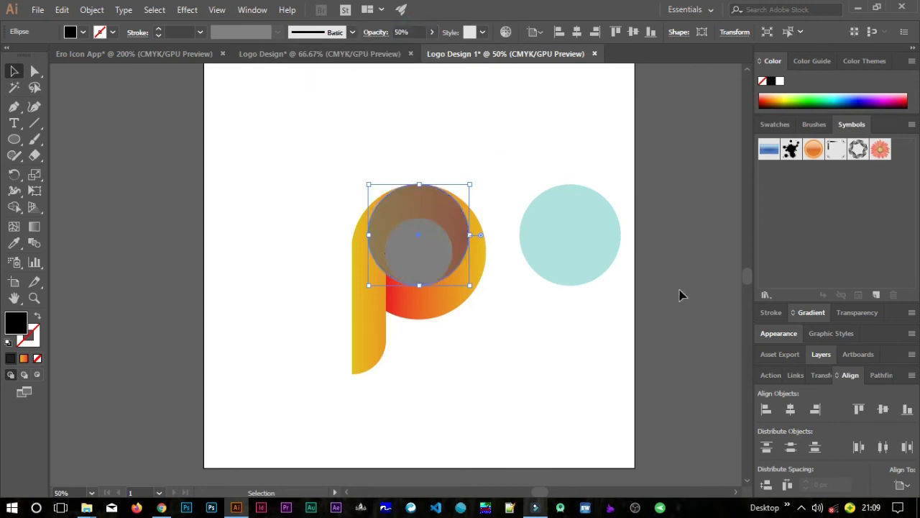
Snap the teal circle exactly over the black one and shrink it proportionally toward its upper-left corner.
click(584, 256)
key(a)
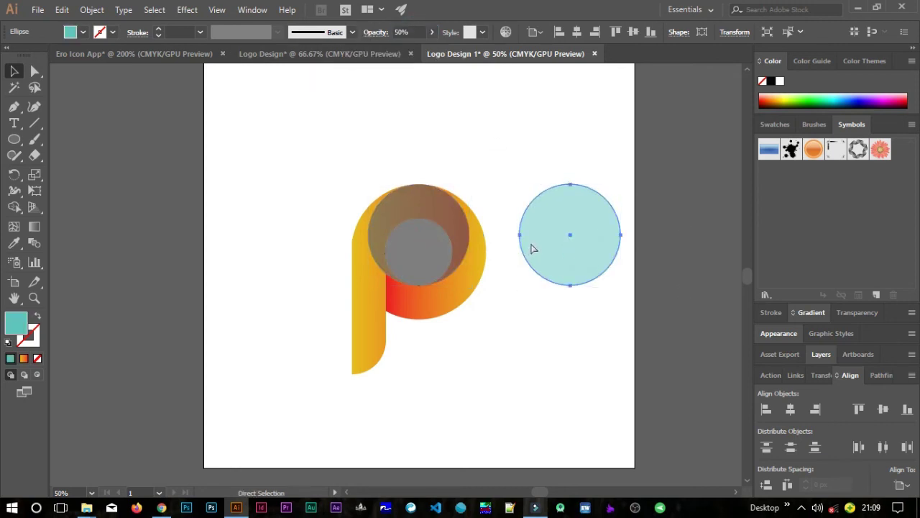
drag(519, 239, 369, 238)
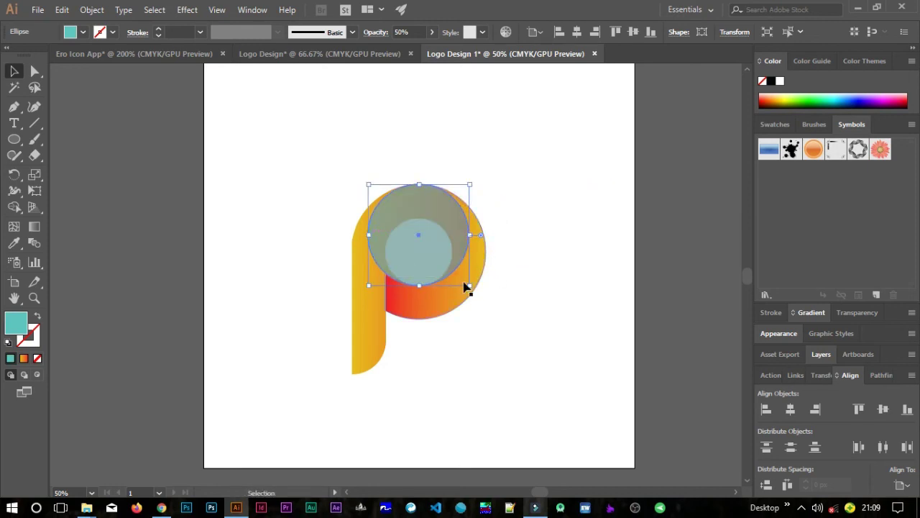
drag(471, 285, 460, 273)
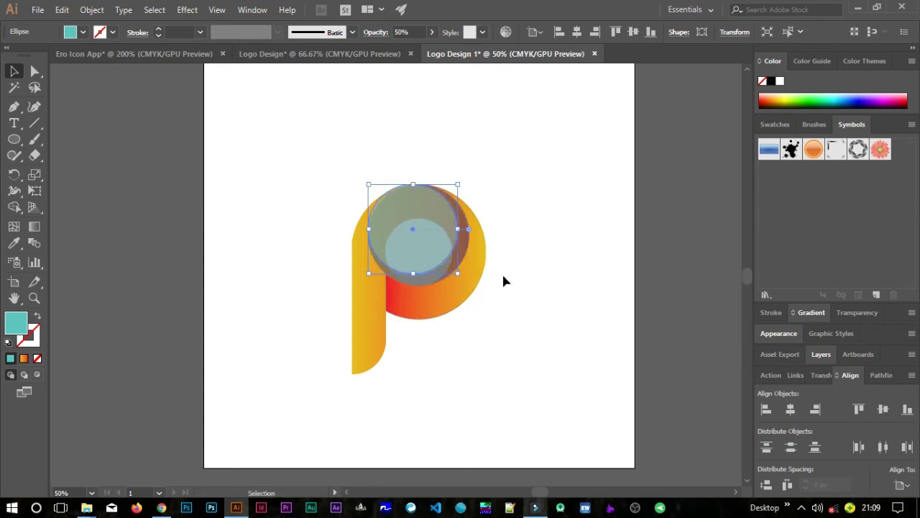
Subtract the teal circle from the black one with Minus Front to leave a crescent, and deselect it.
shift+click(468, 247)
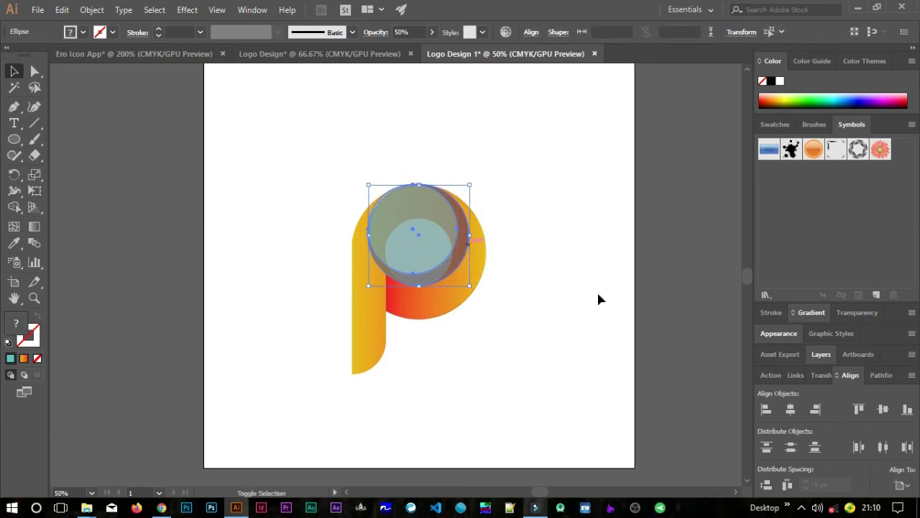
click(882, 375)
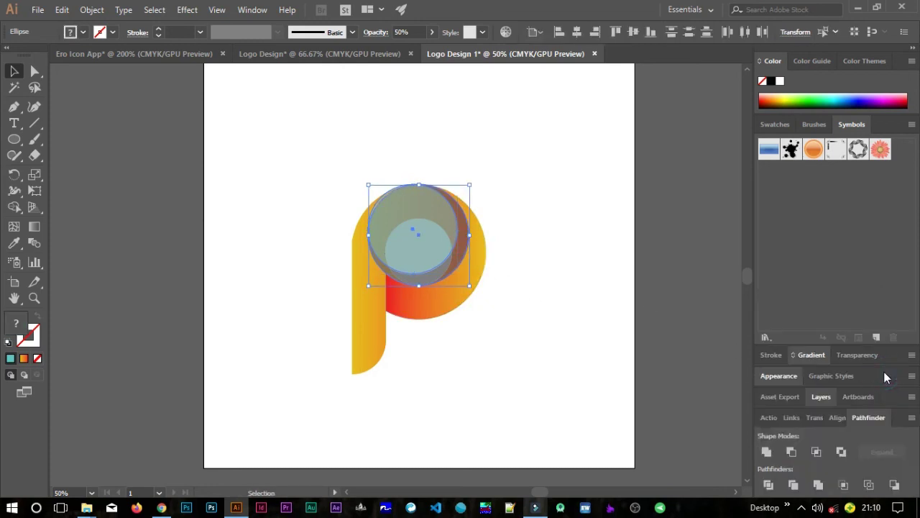
click(791, 452)
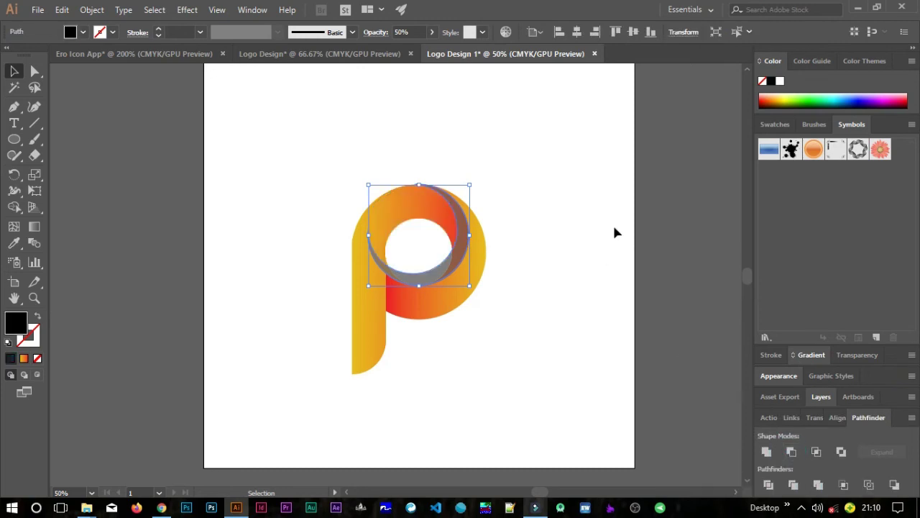
click(652, 286)
Select all the logo shapes and remove the crescent's part inside the hole with the Shape Builder tool.
drag(285, 144, 452, 342)
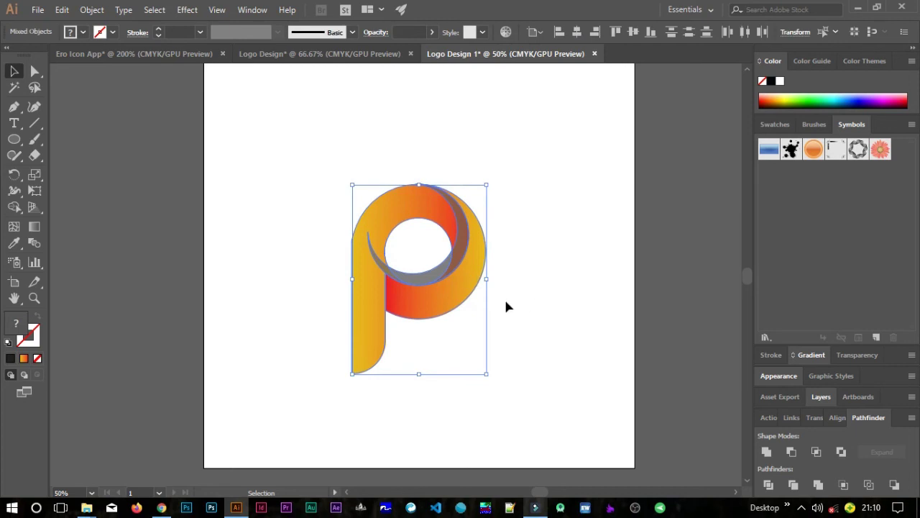
click(14, 206)
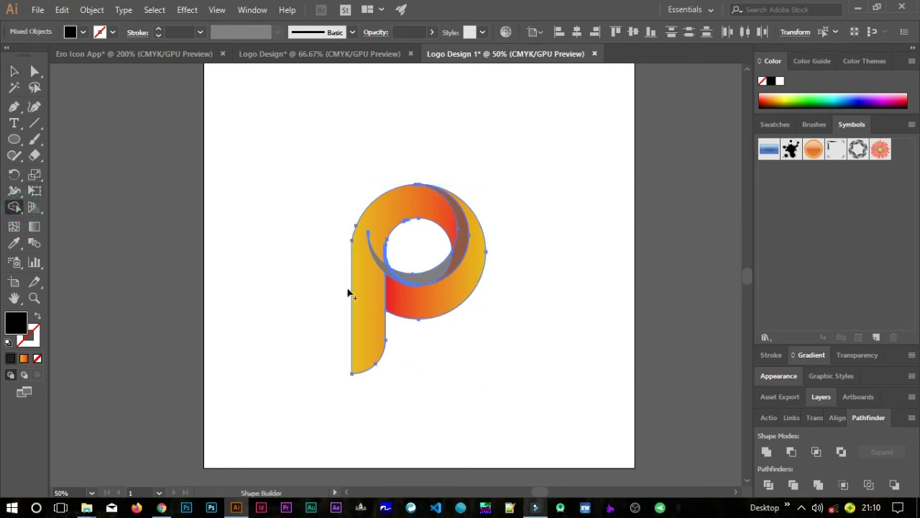
click(429, 278)
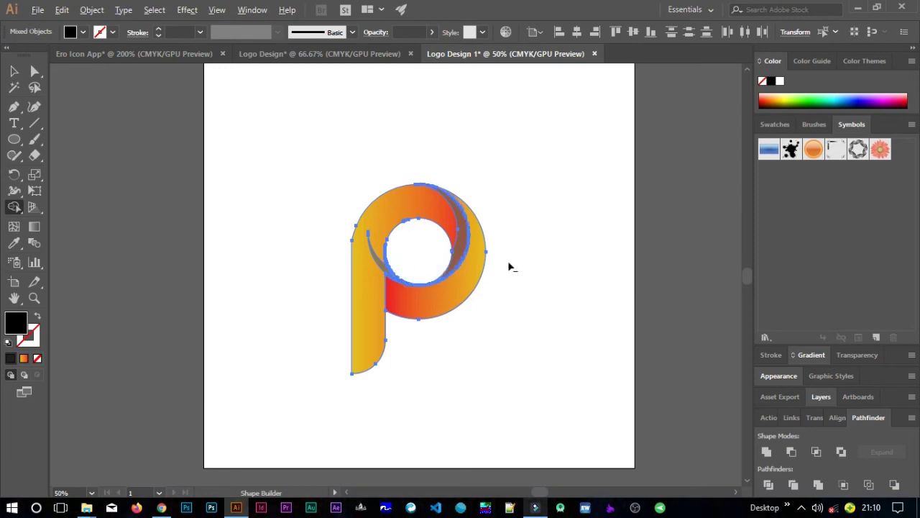
key(v)
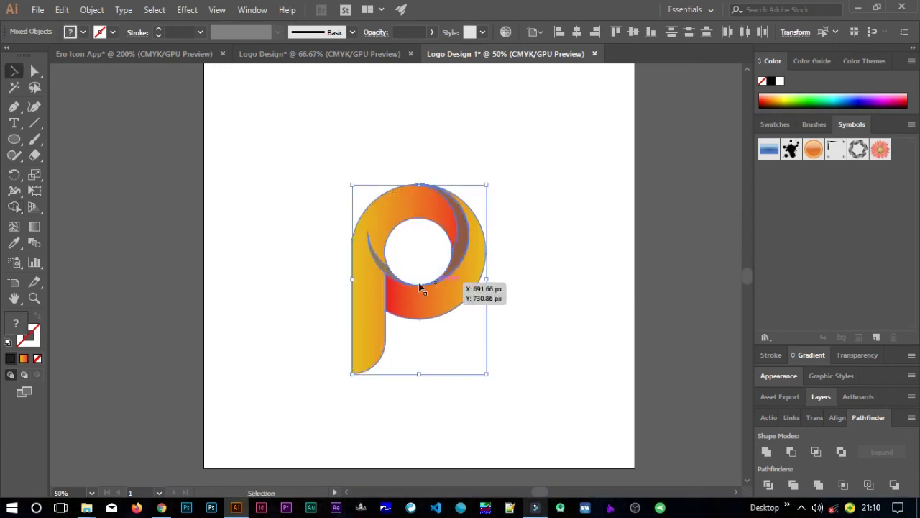
click(247, 320)
Move the leftover crescent sliver between the stem and the hole off the P and delete it.
click(383, 263)
click(385, 266)
drag(385, 266, 249, 219)
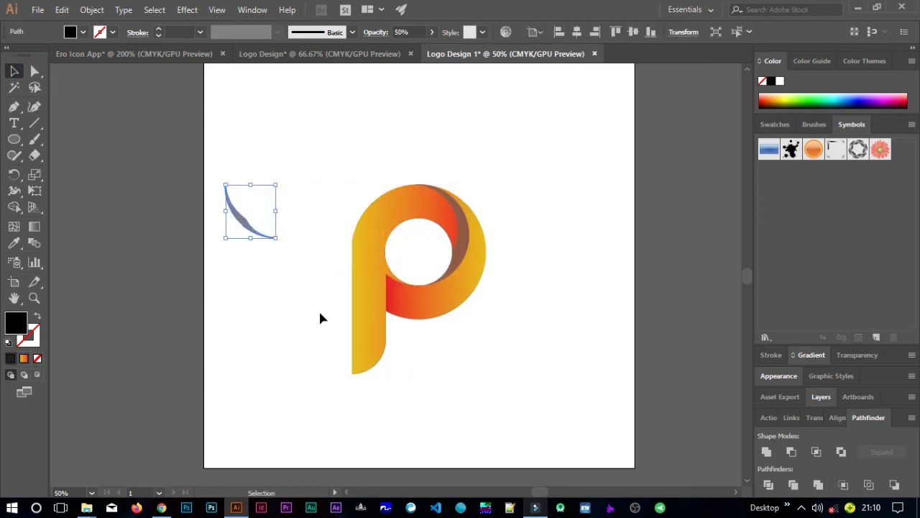
key(Delete)
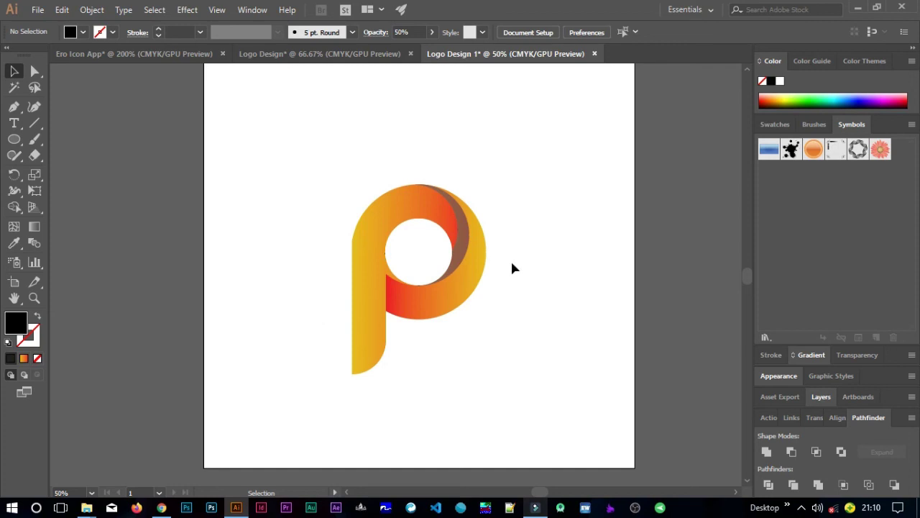
Lower the opacity of the shadow crescent on the ring's right side to 32% and deselect it.
click(460, 252)
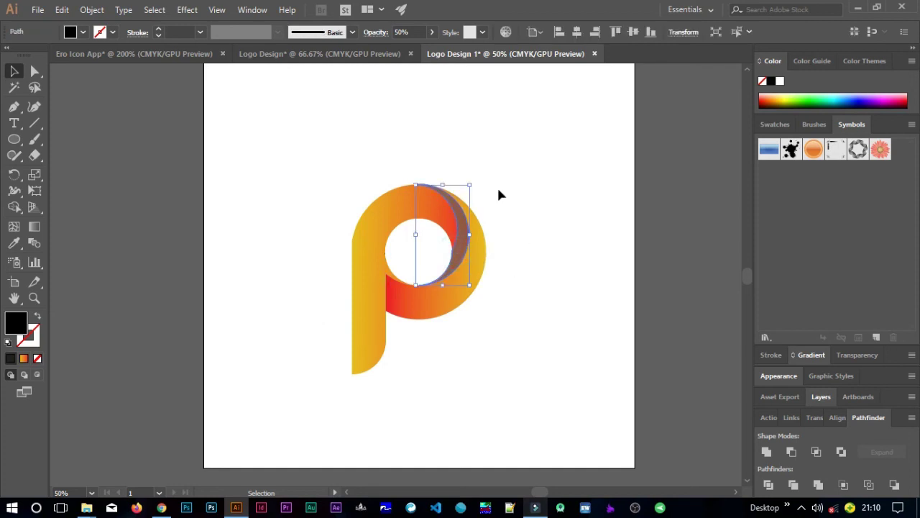
click(431, 32)
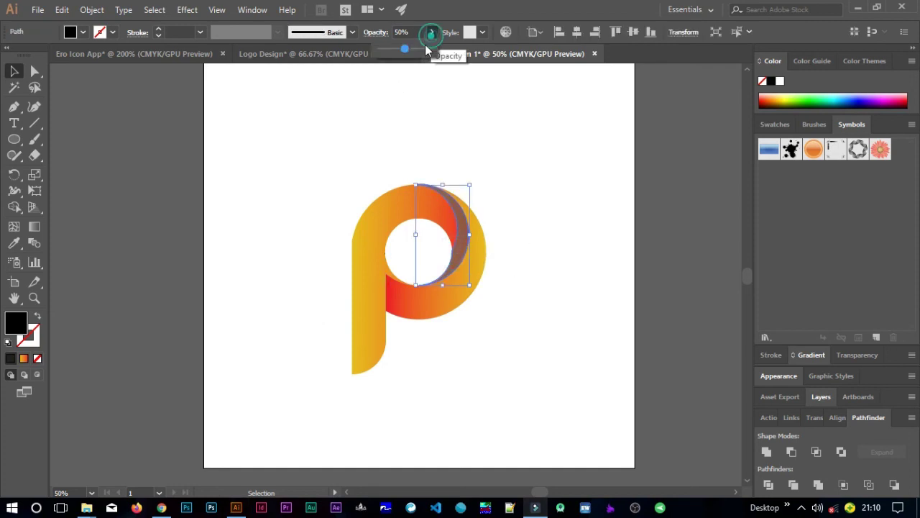
drag(408, 51, 401, 53)
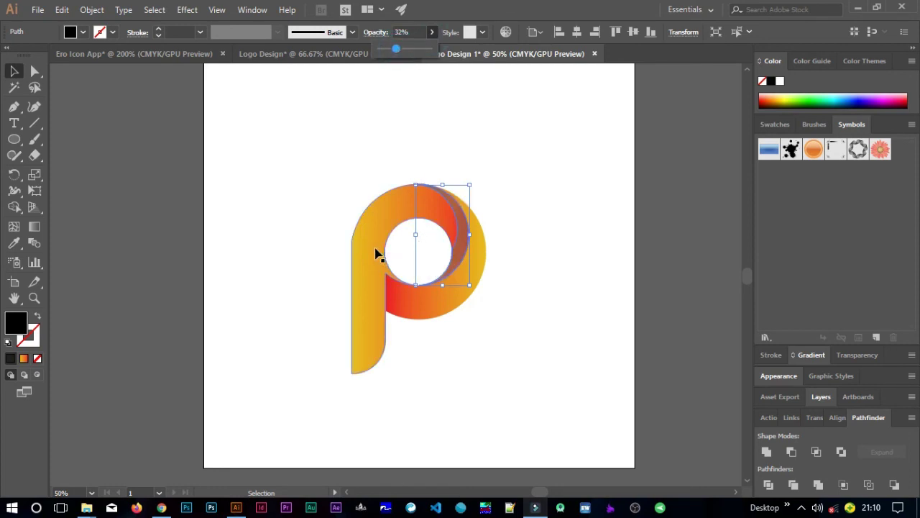
scroll(376, 249, down, 1)
click(416, 249)
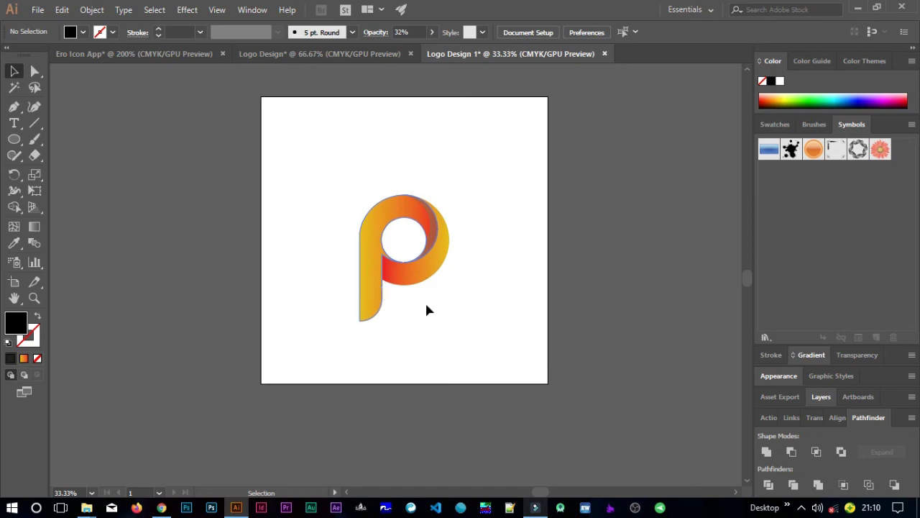
scroll(399, 308, down, 1)
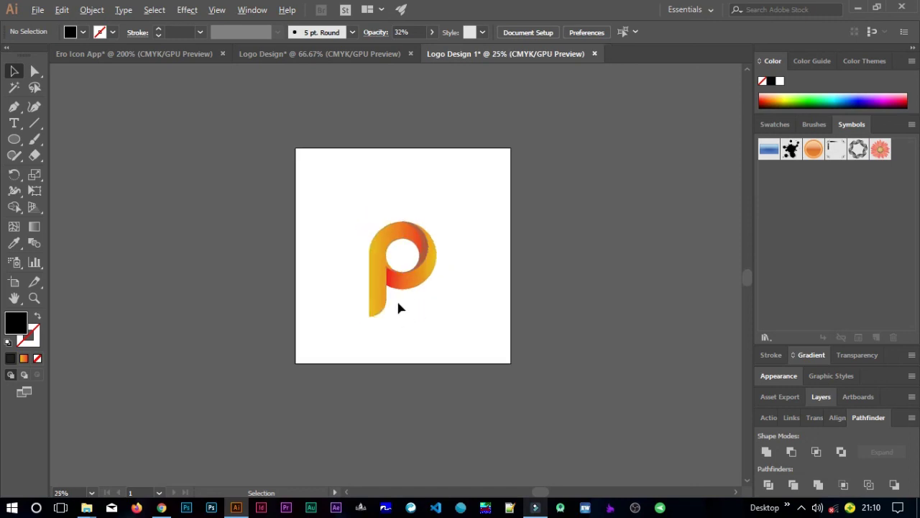
scroll(399, 307, up, 1)
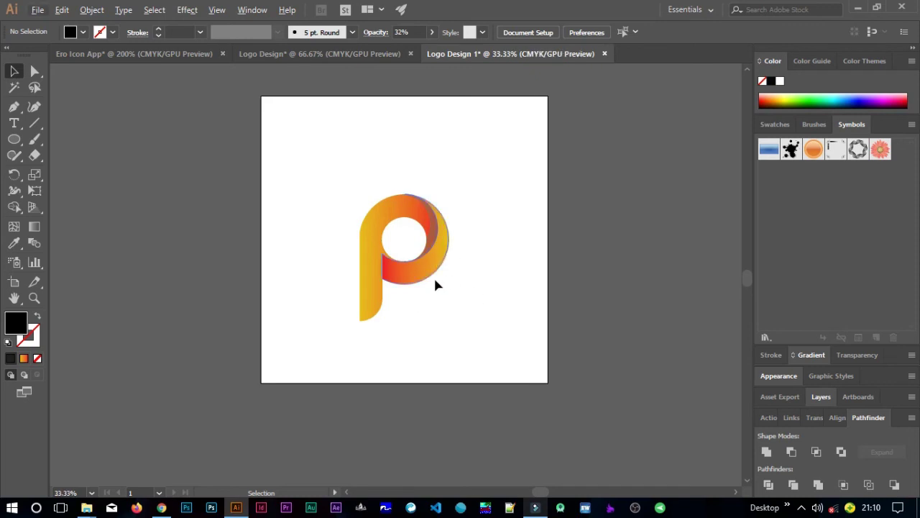
drag(448, 223, 438, 257)
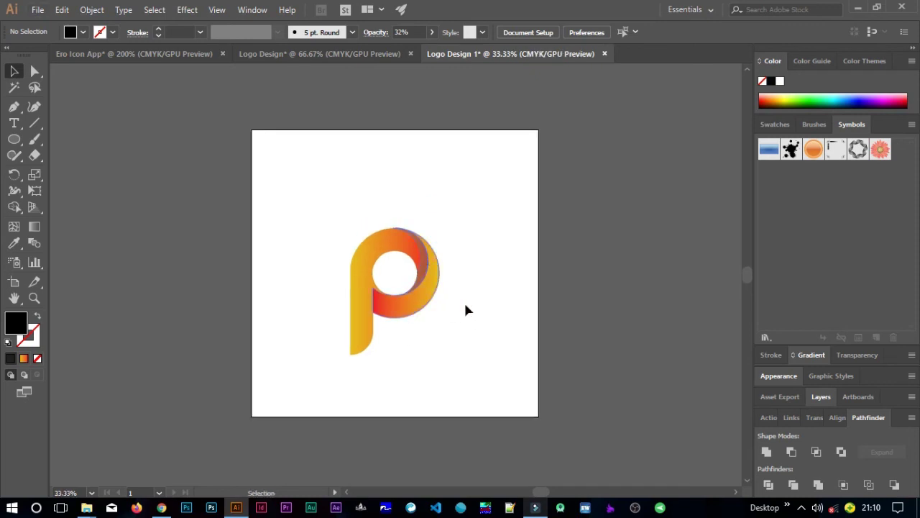